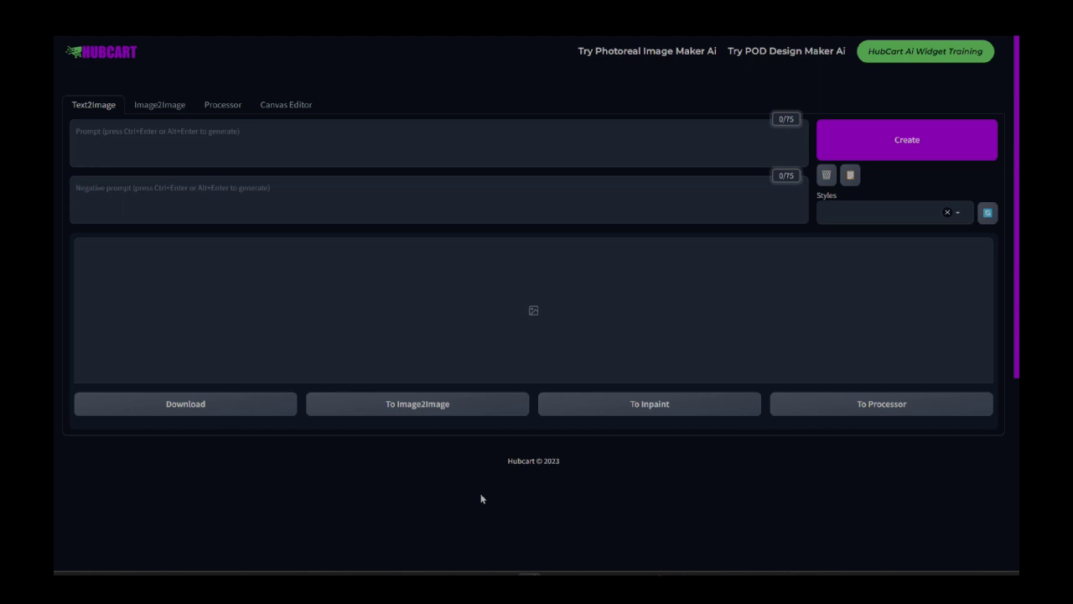
Step: Generate an image from the prompt "a motorcycle parked against a brick wall in a run down warehouse" and preview it enlarged
{"action": "left_click", "coordinate": [348, 145]}
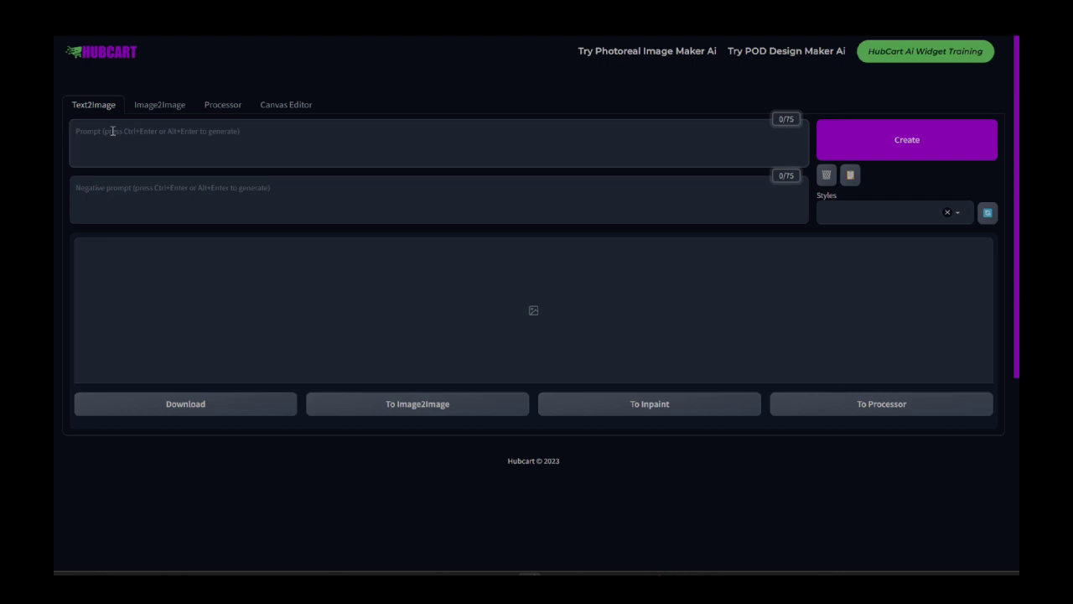
{"action": "type", "text": "a motorcycle"}
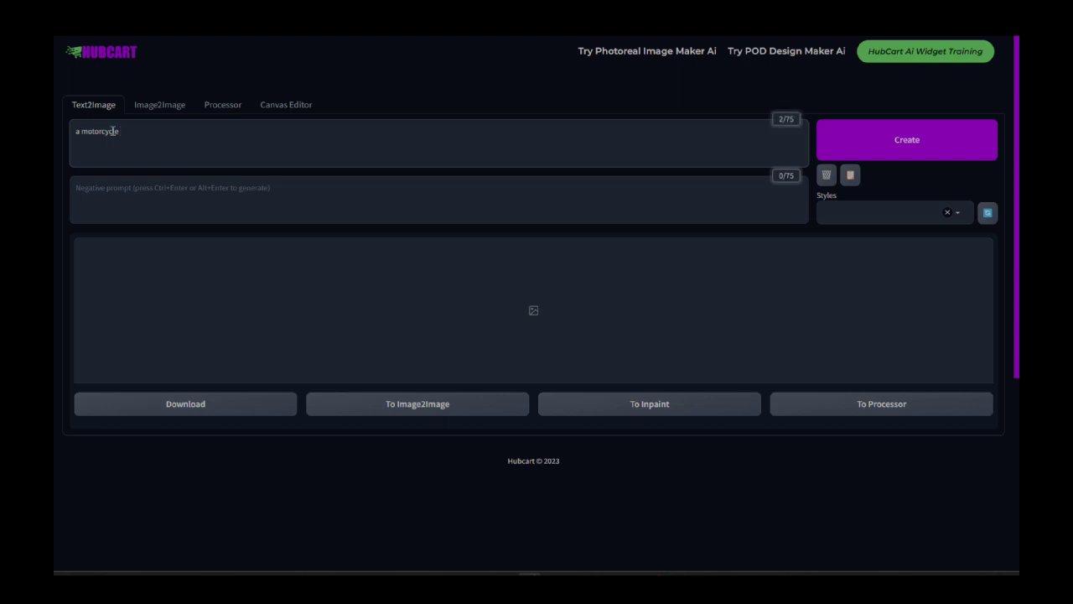
{"action": "type", "text": " parked against a brick wall in a run do"}
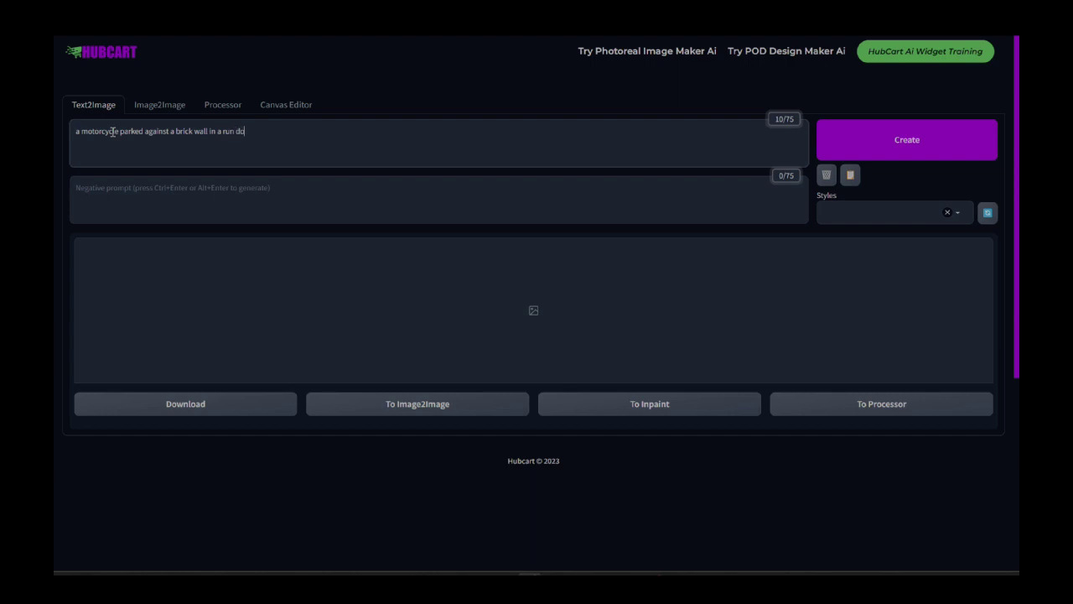
{"action": "type", "text": "wn warehouse"}
{"action": "left_click", "coordinate": [888, 141]}
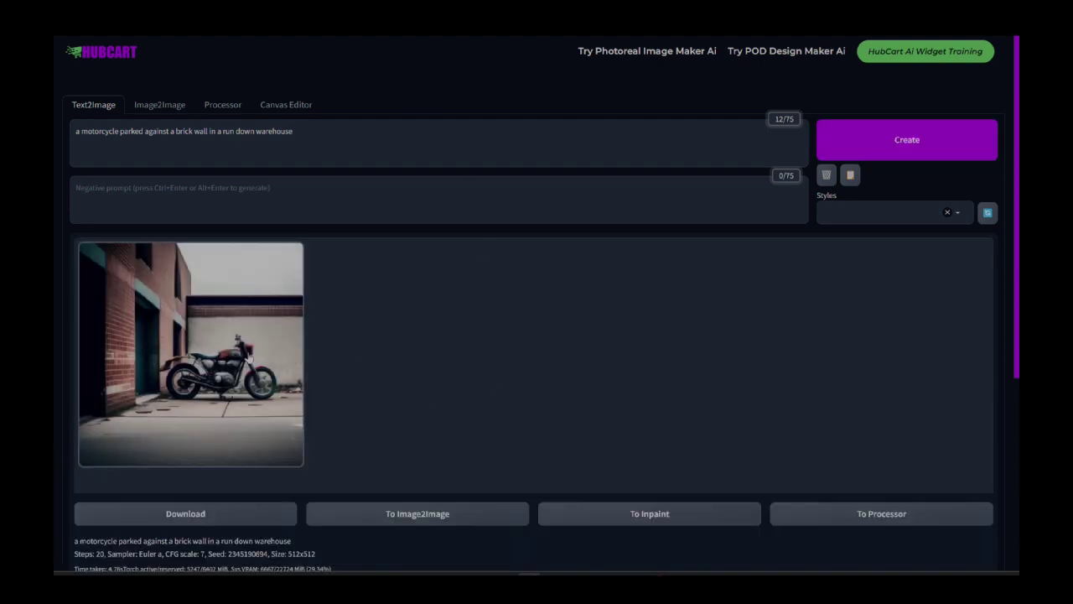
{"action": "left_click", "coordinate": [248, 358]}
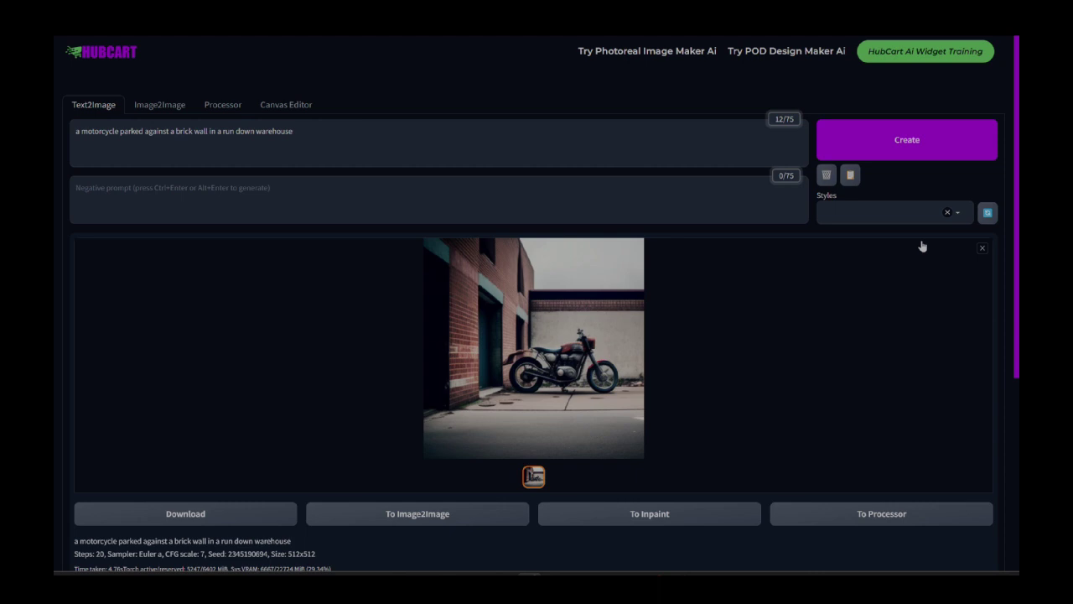
{"action": "left_click", "coordinate": [982, 248]}
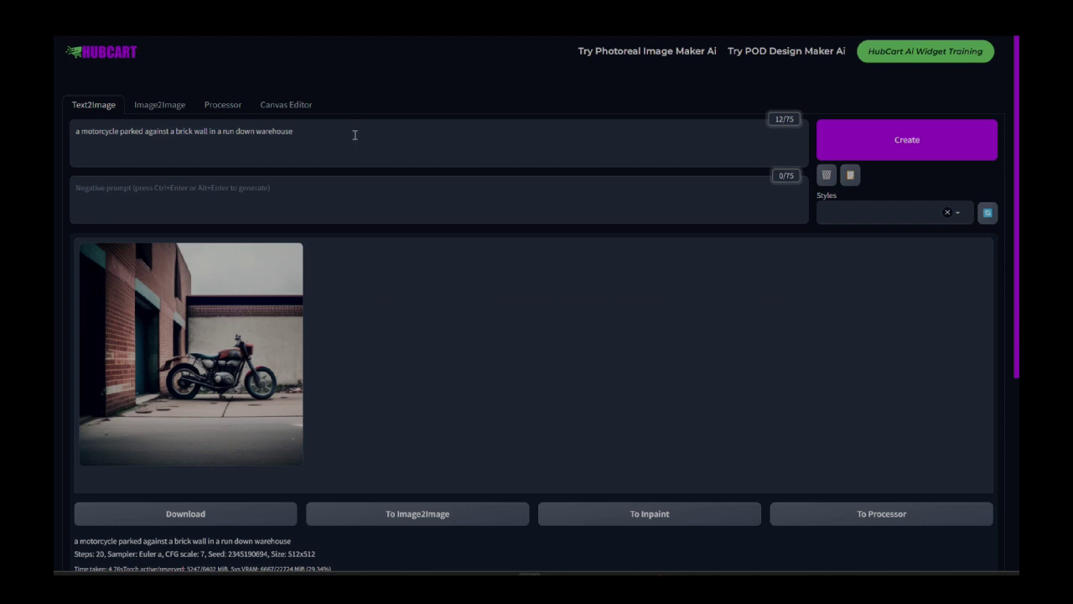
Step: Insert the POD Design style into the prompts and generate a new motorcycle image
{"action": "left_click", "coordinate": [860, 207]}
{"action": "left_click", "coordinate": [845, 231]}
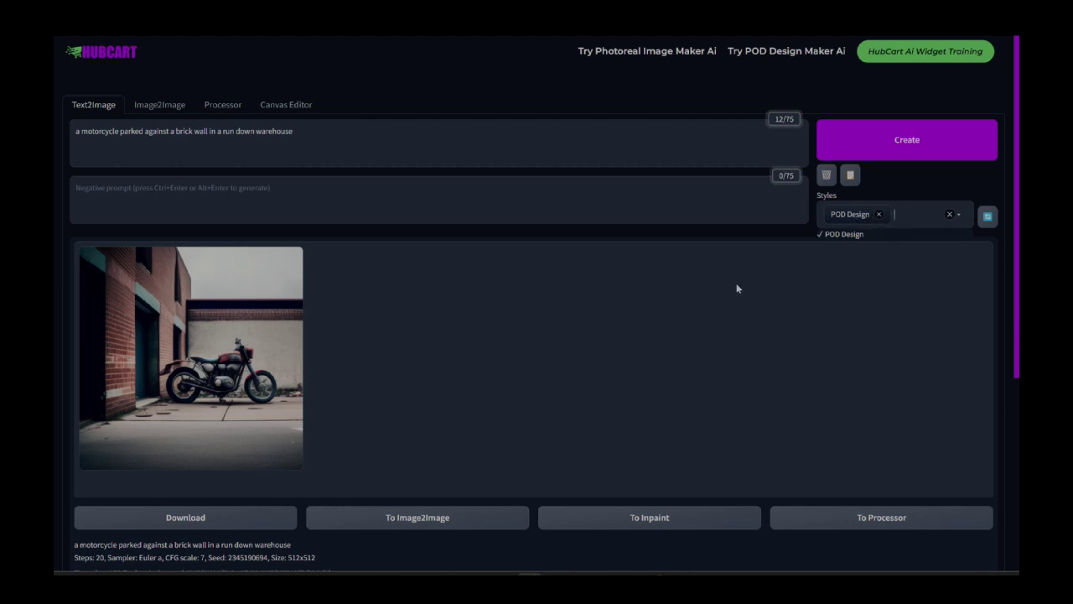
{"action": "left_click", "coordinate": [851, 176]}
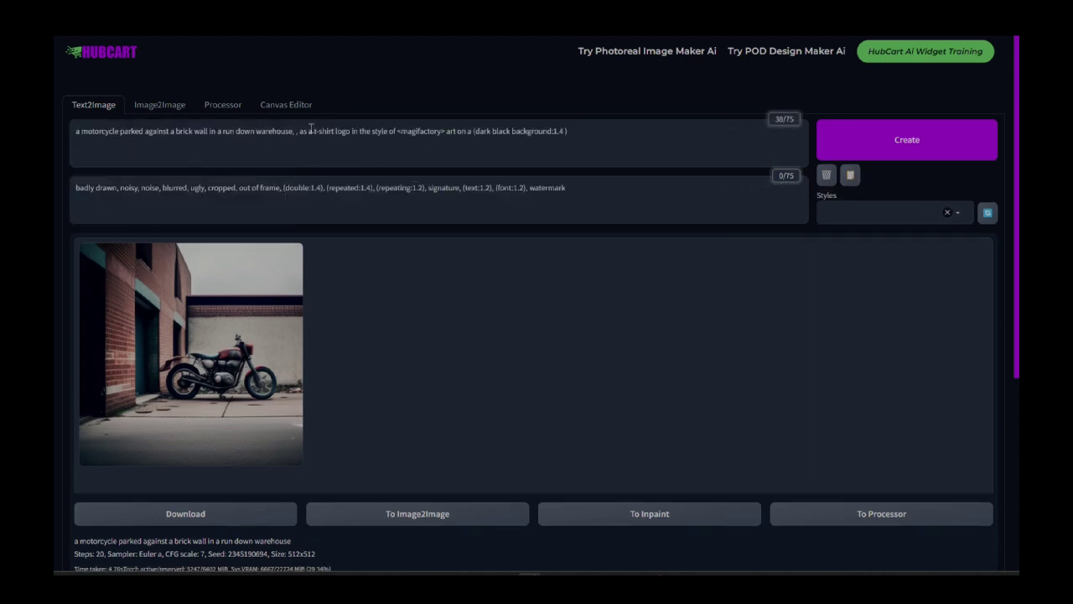
{"action": "left_click", "coordinate": [901, 141]}
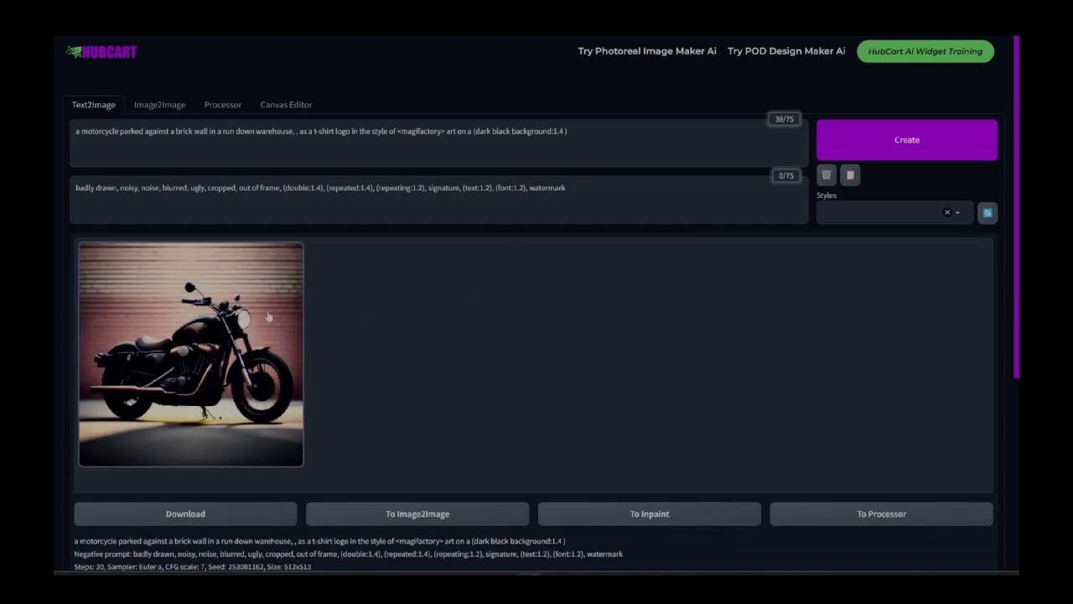
Step: Enlarge the styled motorcycle image and save it as a PNG under the suggested file name
{"action": "left_click", "coordinate": [243, 322]}
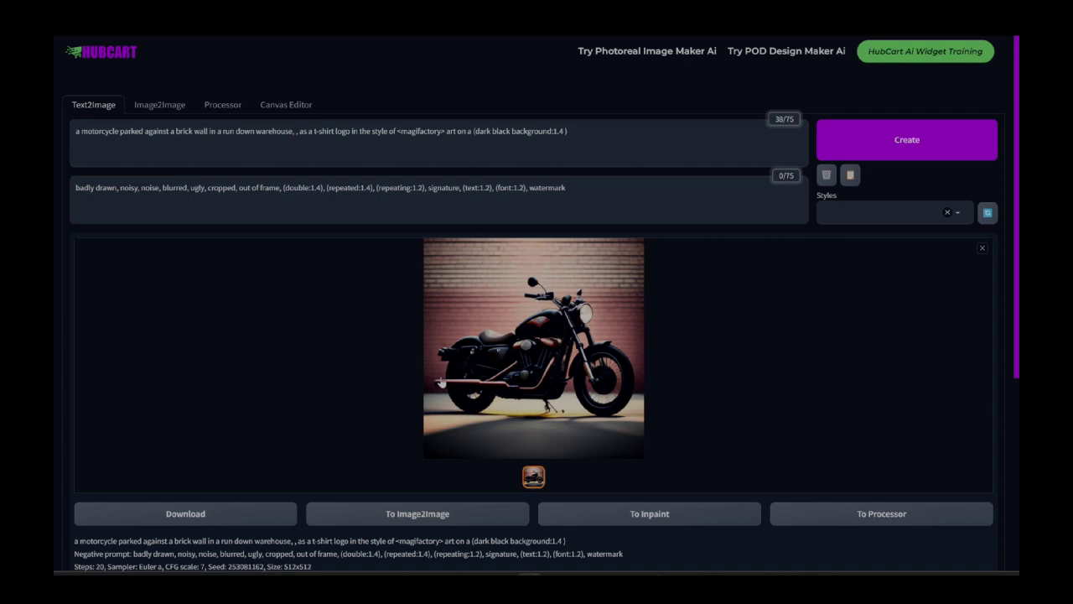
{"action": "right_click", "coordinate": [553, 342]}
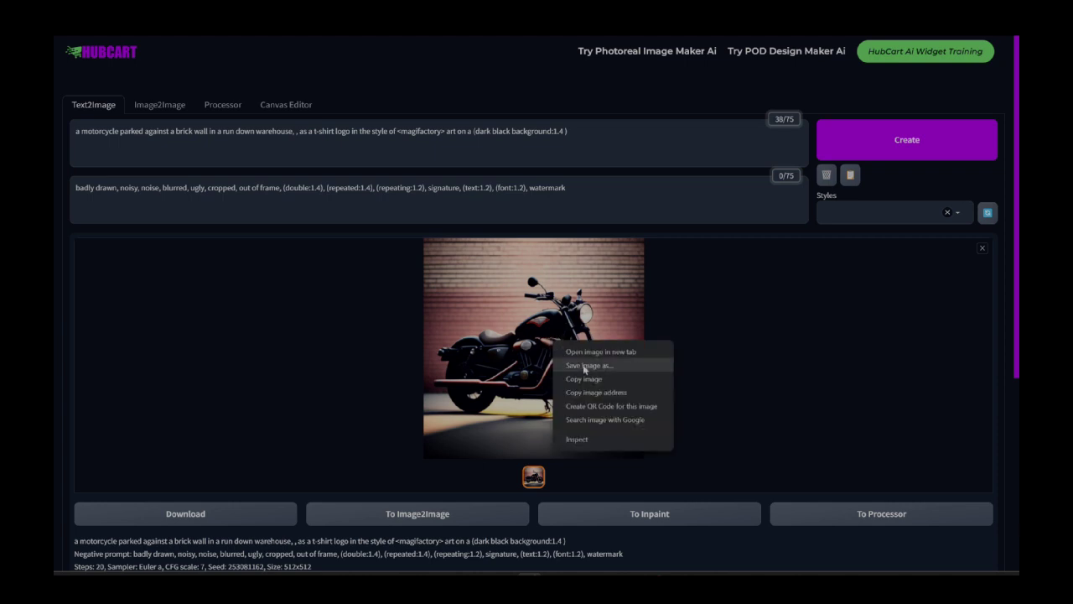
{"action": "left_click", "coordinate": [587, 365]}
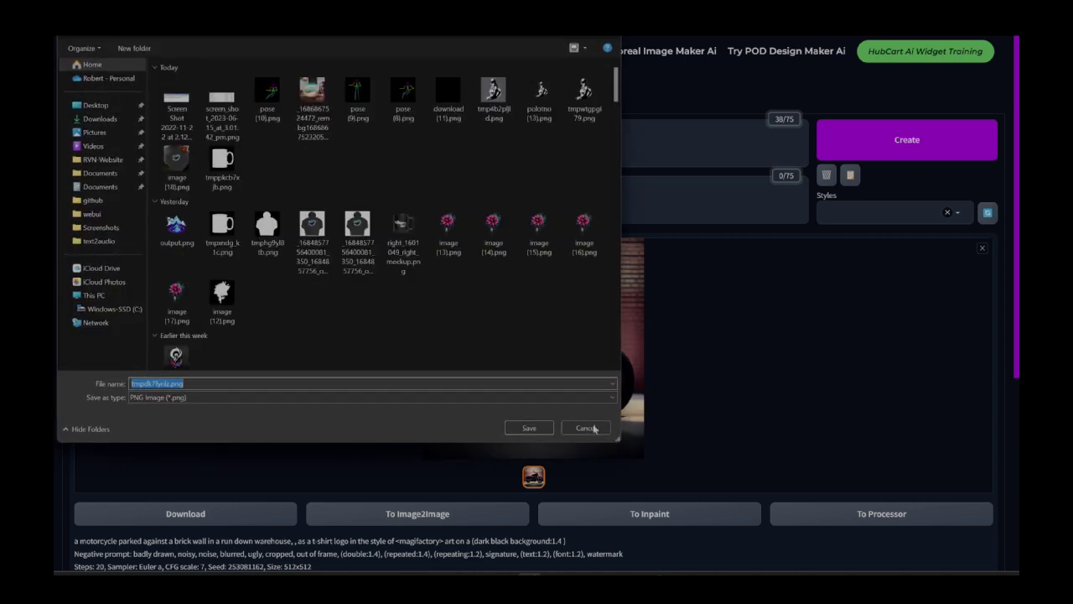
{"action": "left_click", "coordinate": [528, 428]}
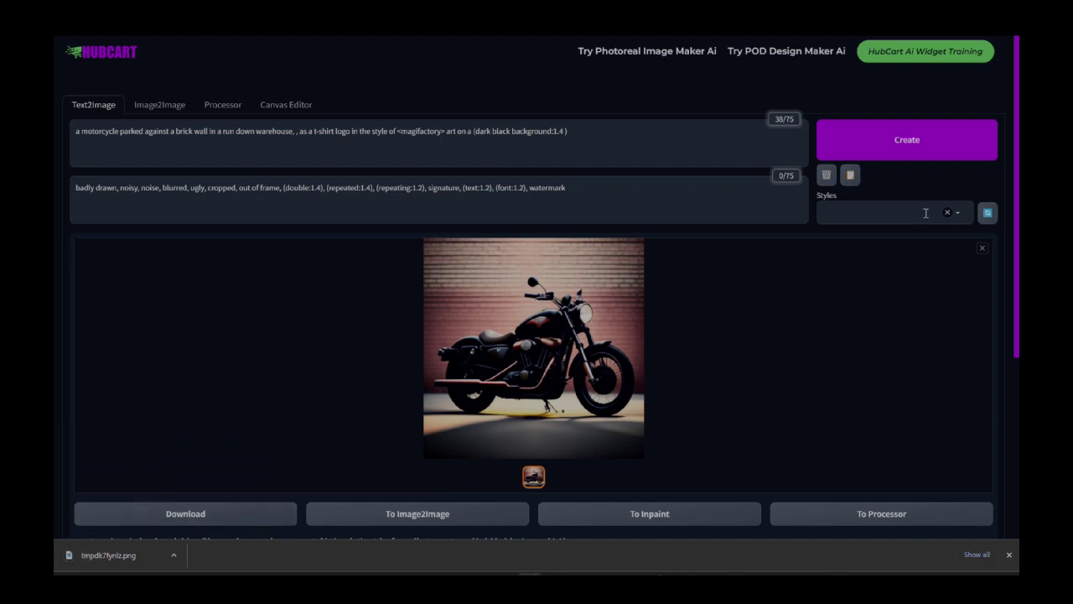
Step: Generate another image from the same styled prompt and view it full size
{"action": "left_click", "coordinate": [906, 152]}
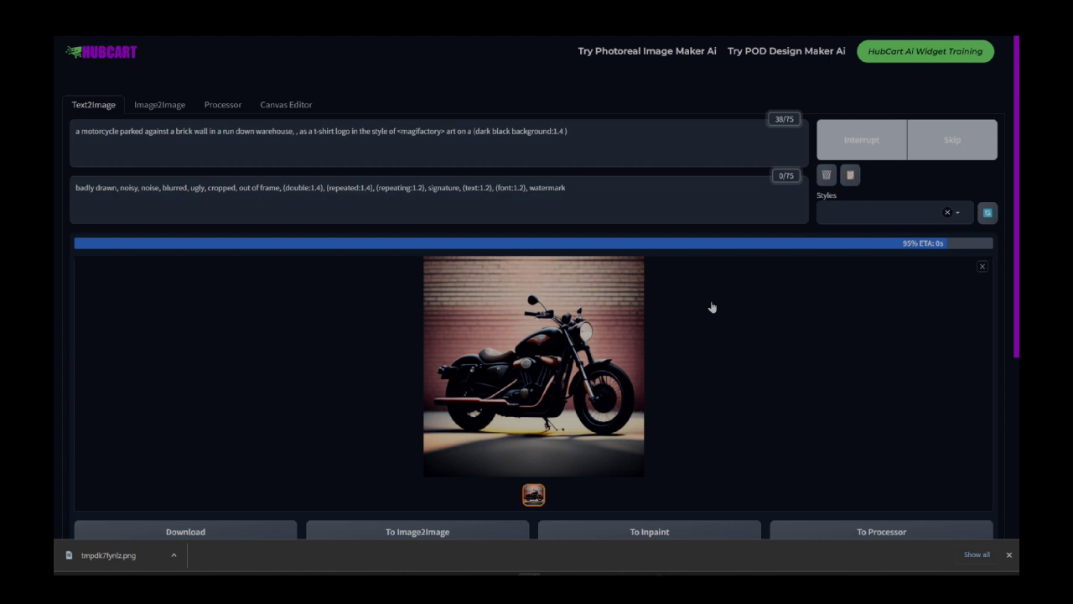
{"action": "left_click", "coordinate": [566, 337]}
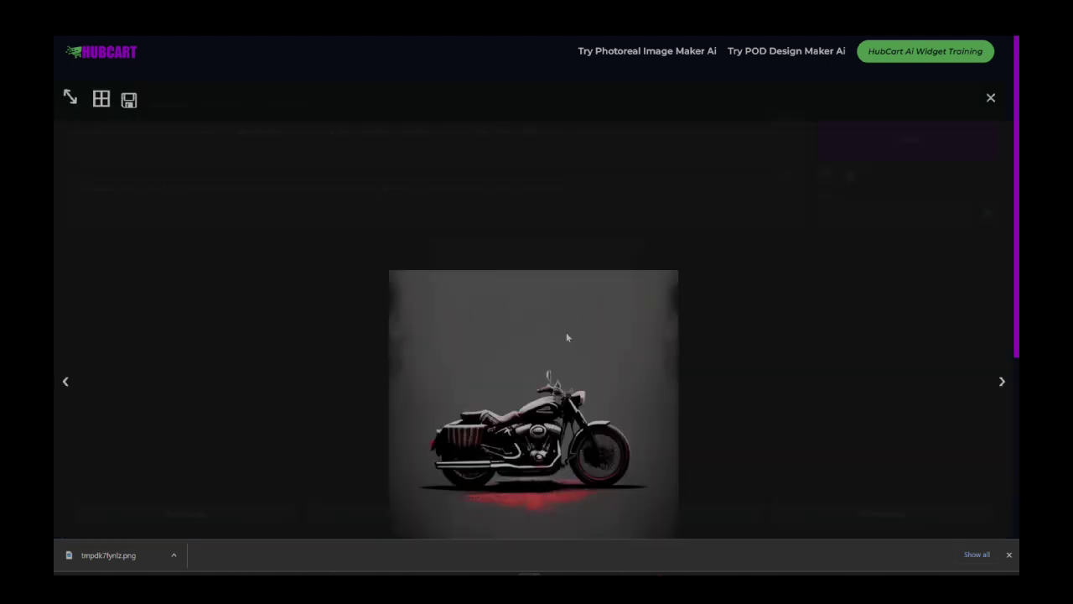
{"action": "scroll", "coordinate": [602, 403], "scroll_direction": "down", "scroll_amount": 1}
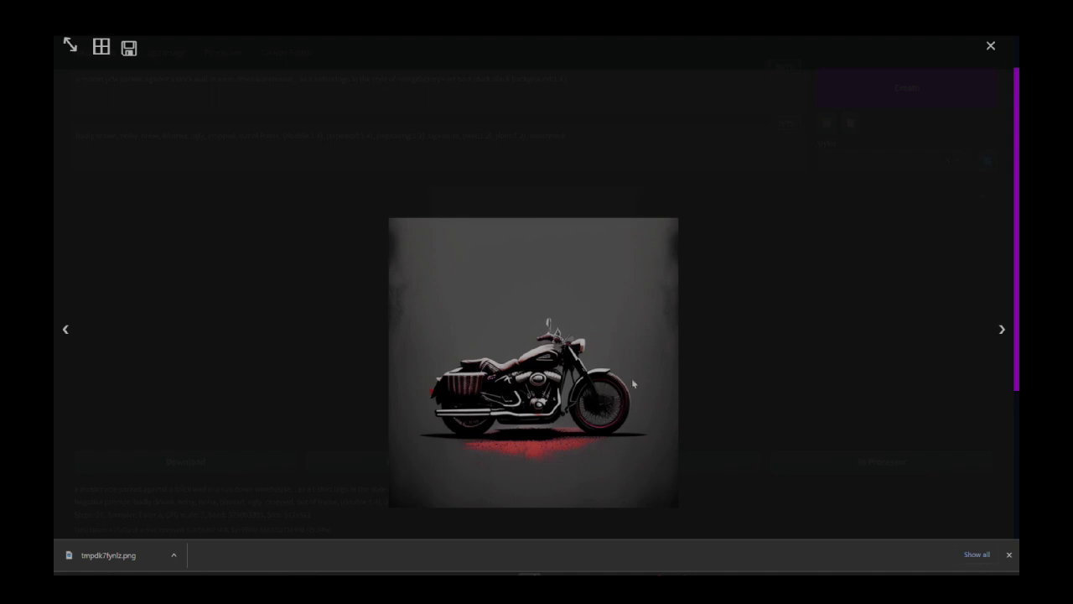
Step: Save the new motorcycle image as a PNG under its suggested name and close the full-size view
{"action": "right_click", "coordinate": [634, 324]}
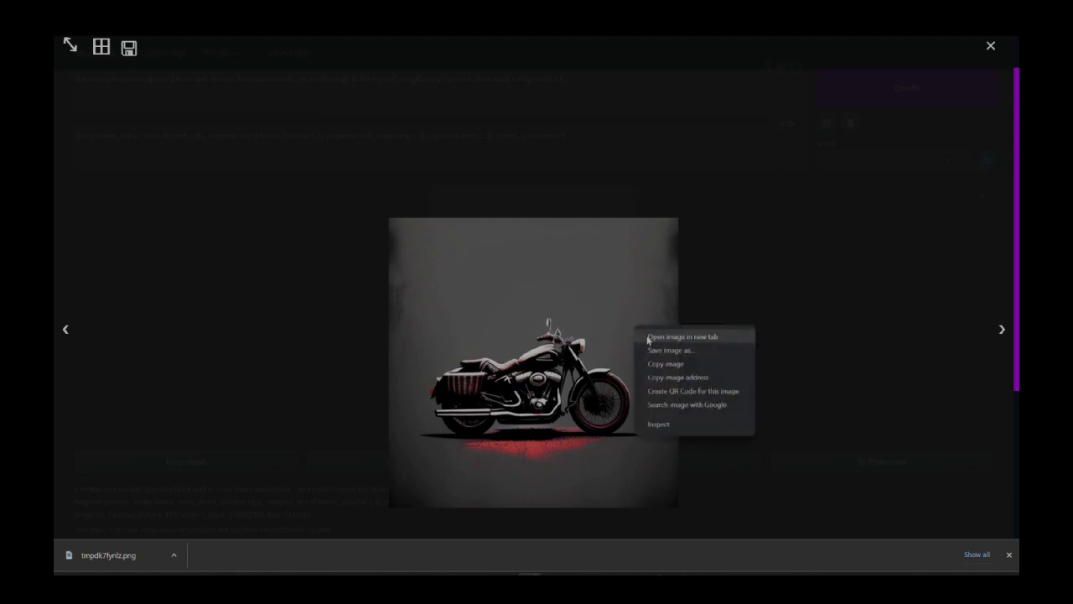
{"action": "left_click", "coordinate": [657, 350]}
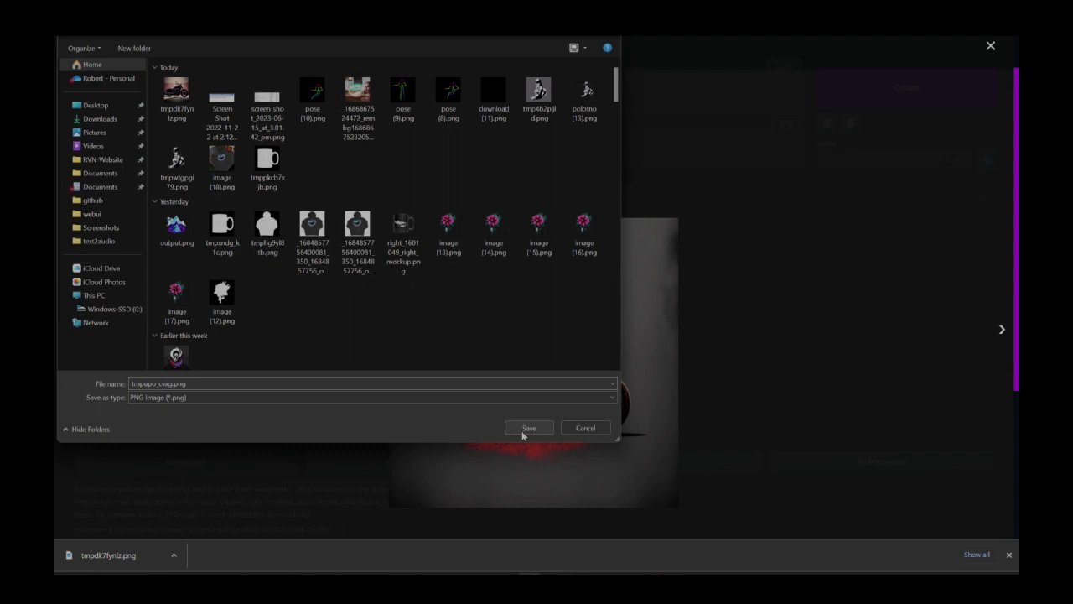
{"action": "left_click", "coordinate": [527, 429]}
{"action": "left_click", "coordinate": [990, 46]}
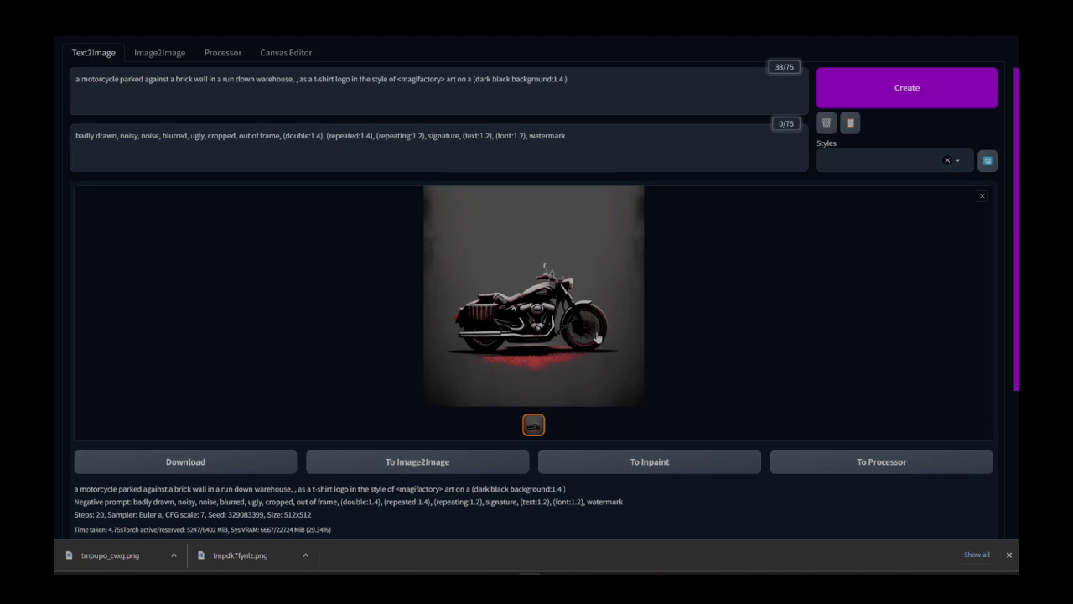
Step: Send the dark-background motorcycle image to the Processor as its source image
{"action": "left_click", "coordinate": [873, 463]}
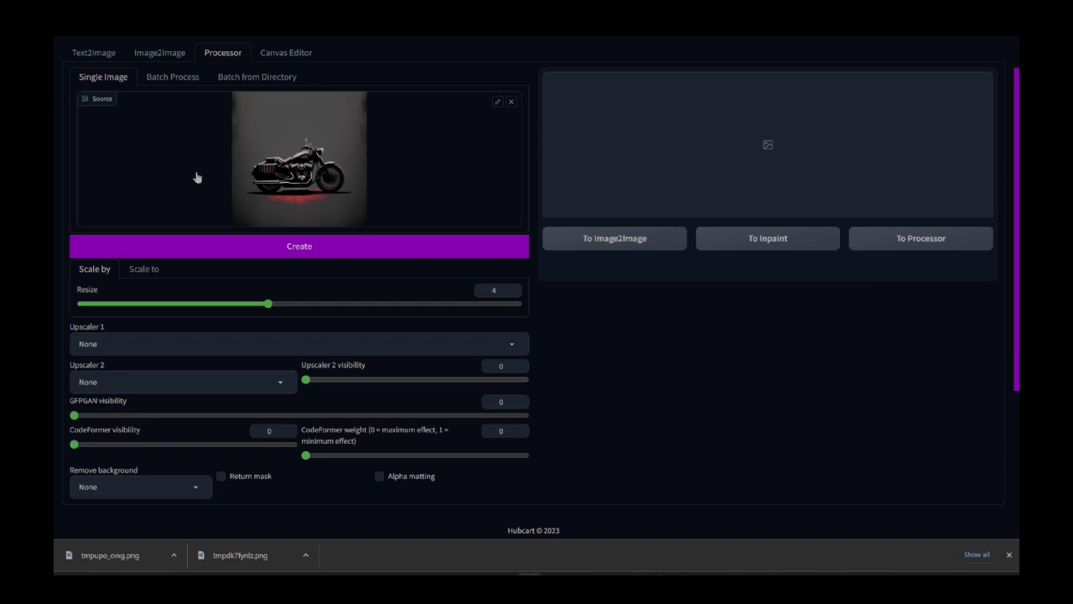
{"action": "scroll", "coordinate": [196, 178], "scroll_direction": "down", "scroll_amount": 2}
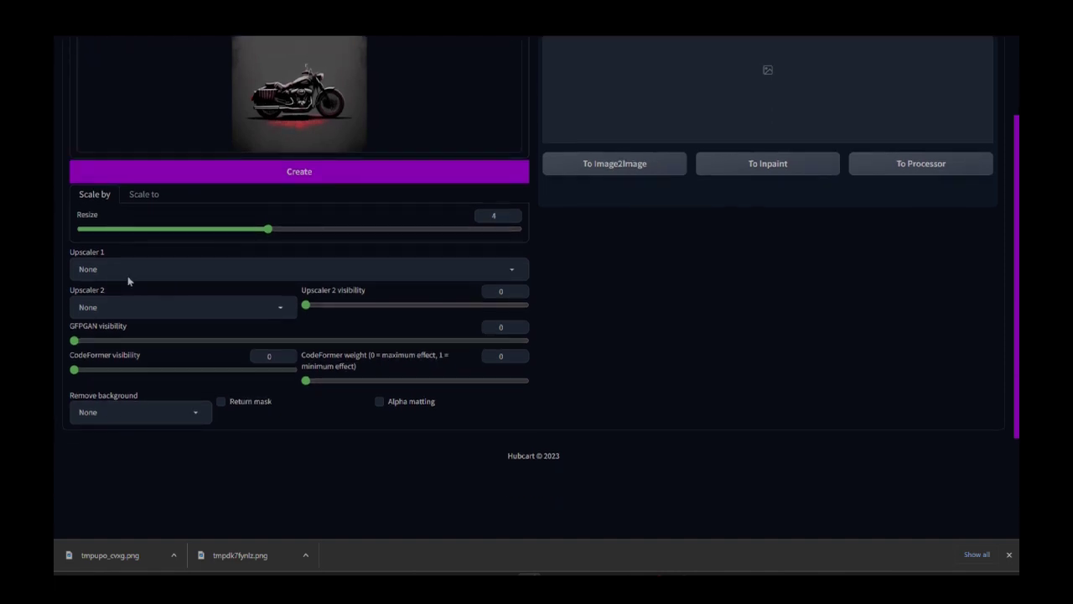
{"action": "scroll", "coordinate": [125, 251], "scroll_direction": "up", "scroll_amount": 3}
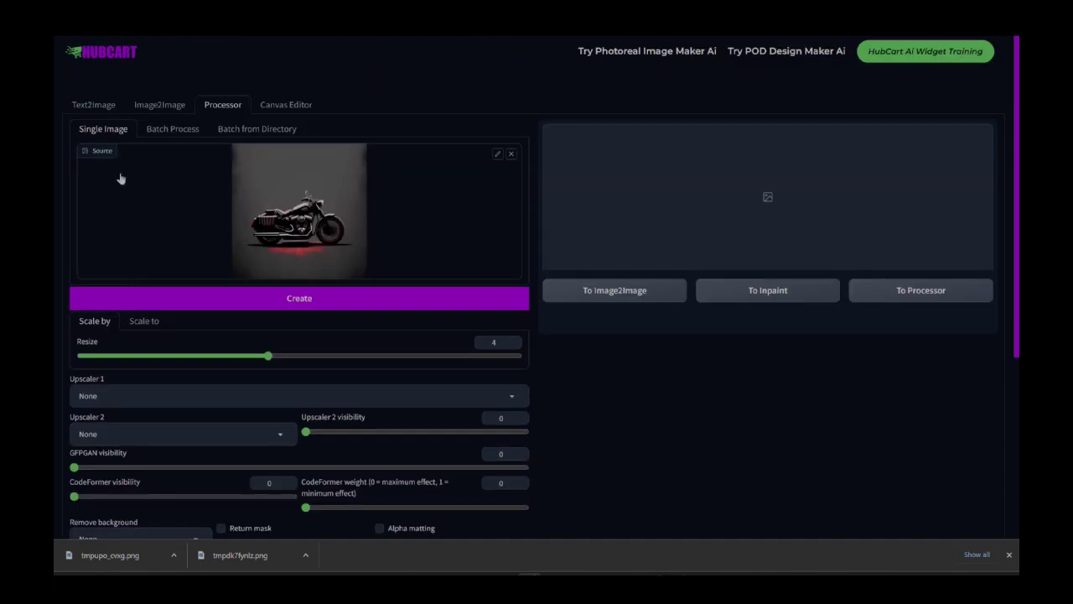
Step: Review the generated motorcycle image and its generation details in Text2Image, and return to the Processor
{"action": "left_click", "coordinate": [104, 107]}
{"action": "left_click", "coordinate": [480, 335]}
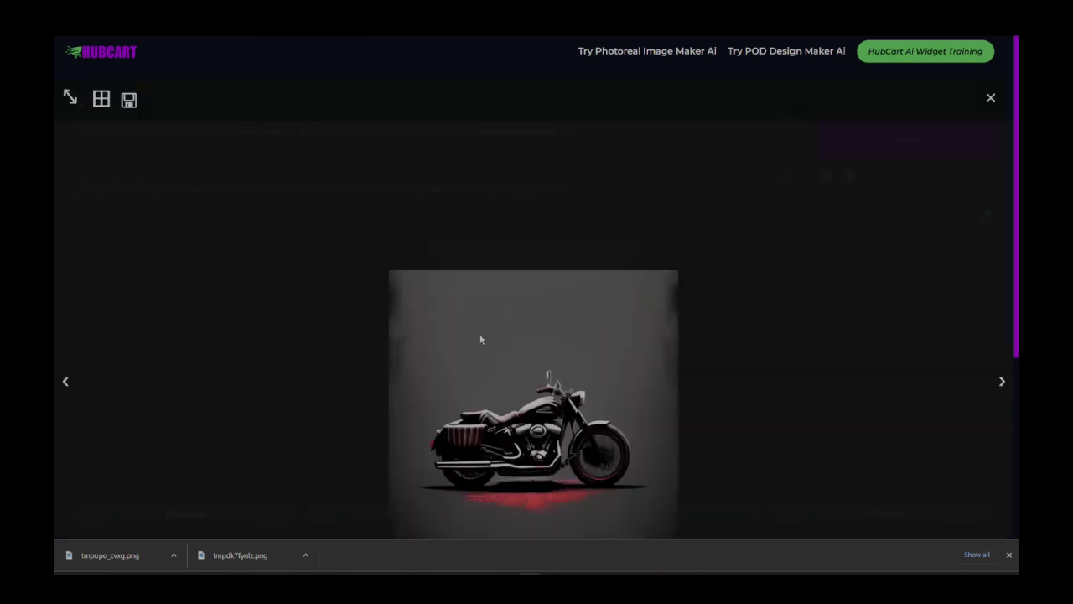
{"action": "scroll", "coordinate": [480, 338], "scroll_direction": "up", "scroll_amount": 2}
{"action": "left_click", "coordinate": [990, 98]}
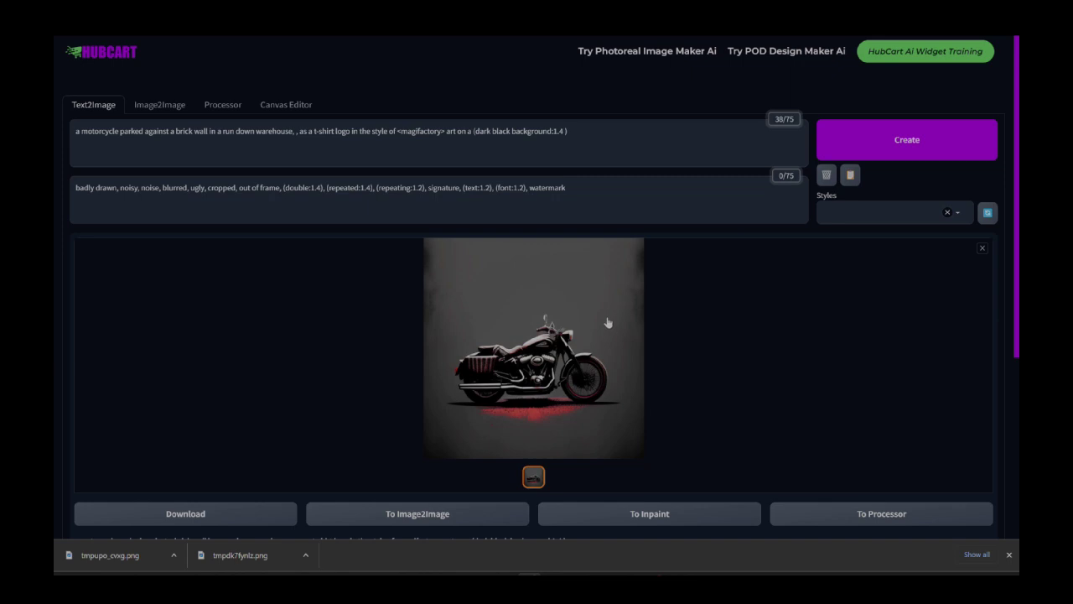
{"action": "scroll", "coordinate": [608, 323], "scroll_direction": "down", "scroll_amount": 3}
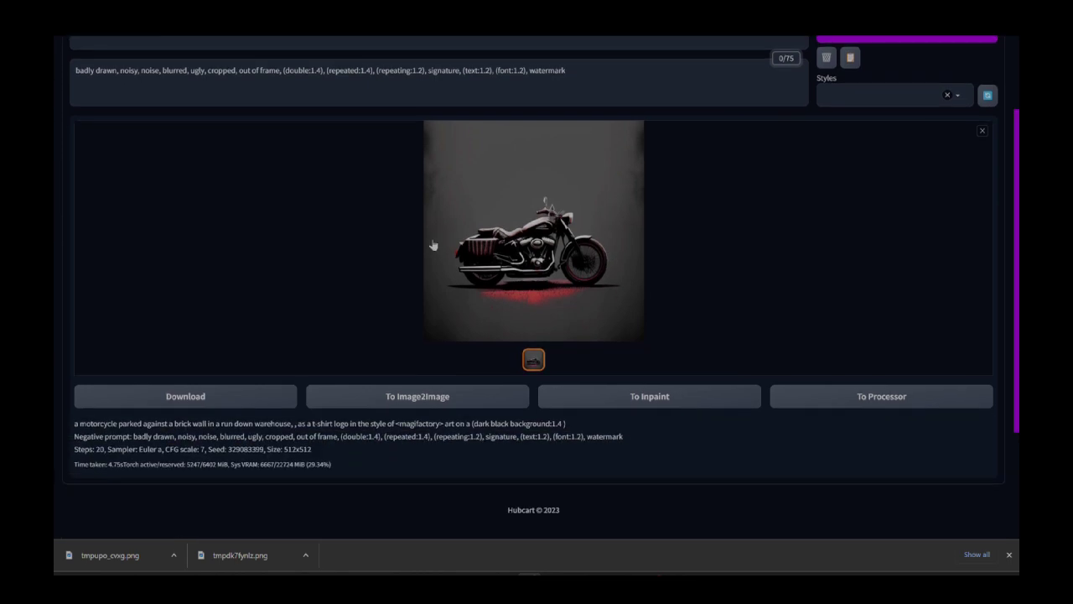
{"action": "scroll", "coordinate": [433, 244], "scroll_direction": "up", "scroll_amount": 3}
{"action": "left_click", "coordinate": [219, 105]}
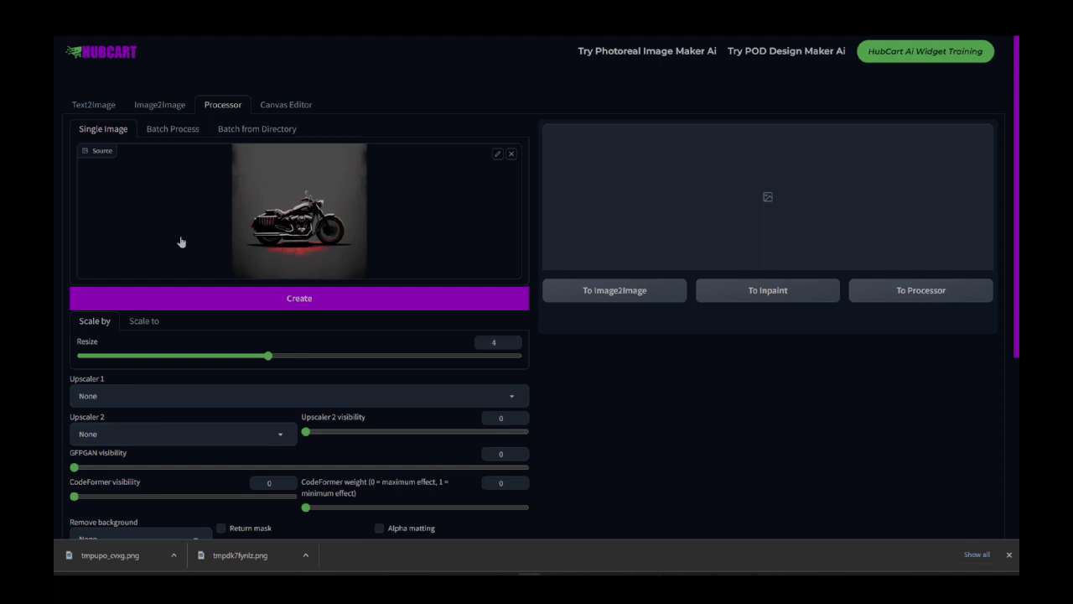
Step: Set Upscaler 1 to R-ESRGAN 4x+ and background removal to isnet-general-use
{"action": "scroll", "coordinate": [180, 242], "scroll_direction": "down", "scroll_amount": 2}
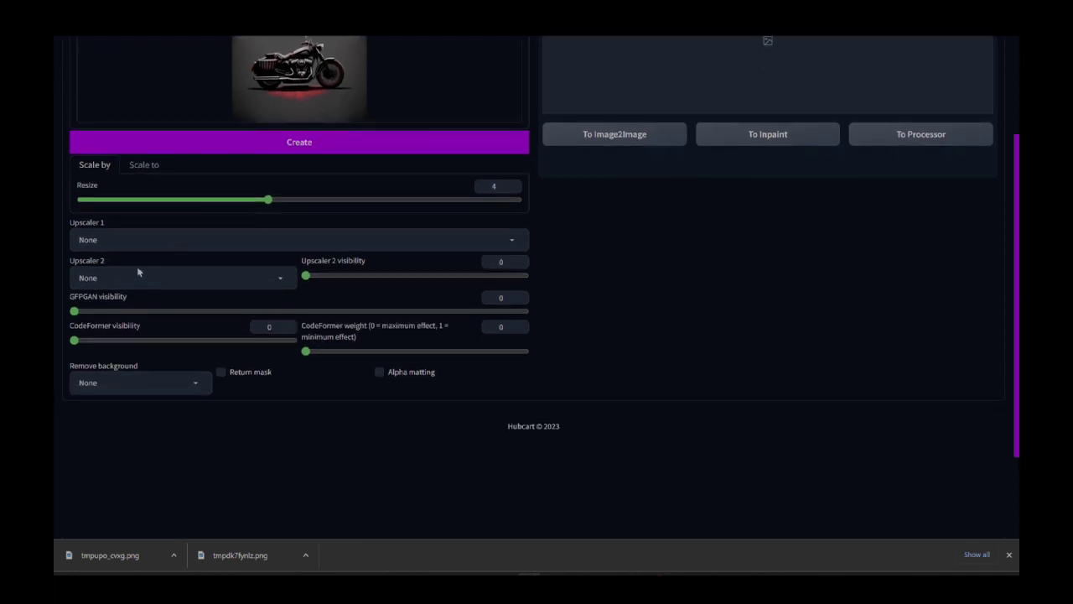
{"action": "left_click", "coordinate": [126, 240]}
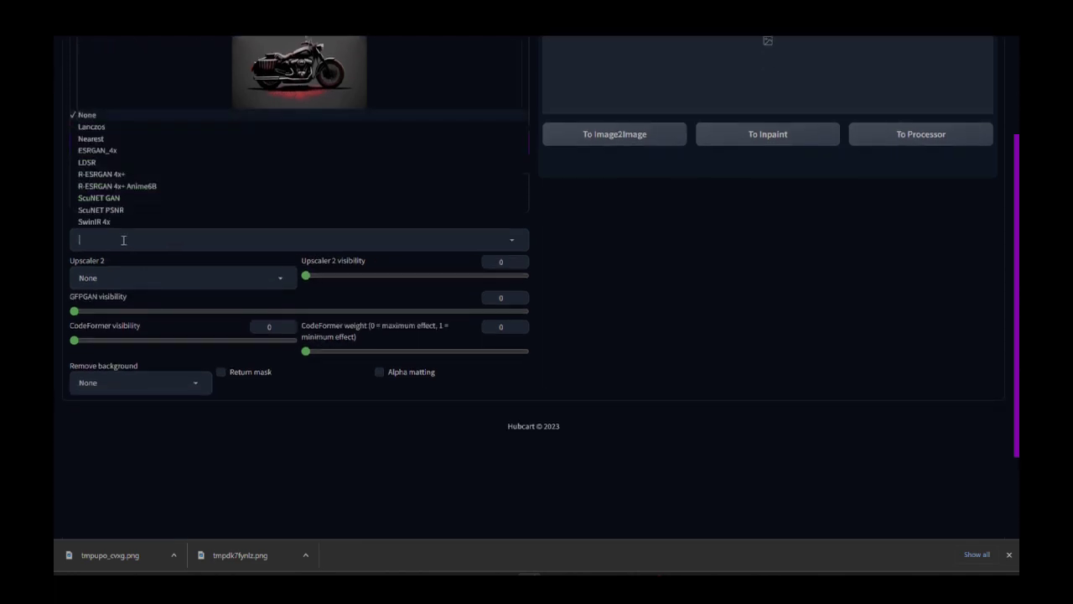
{"action": "left_click", "coordinate": [130, 175]}
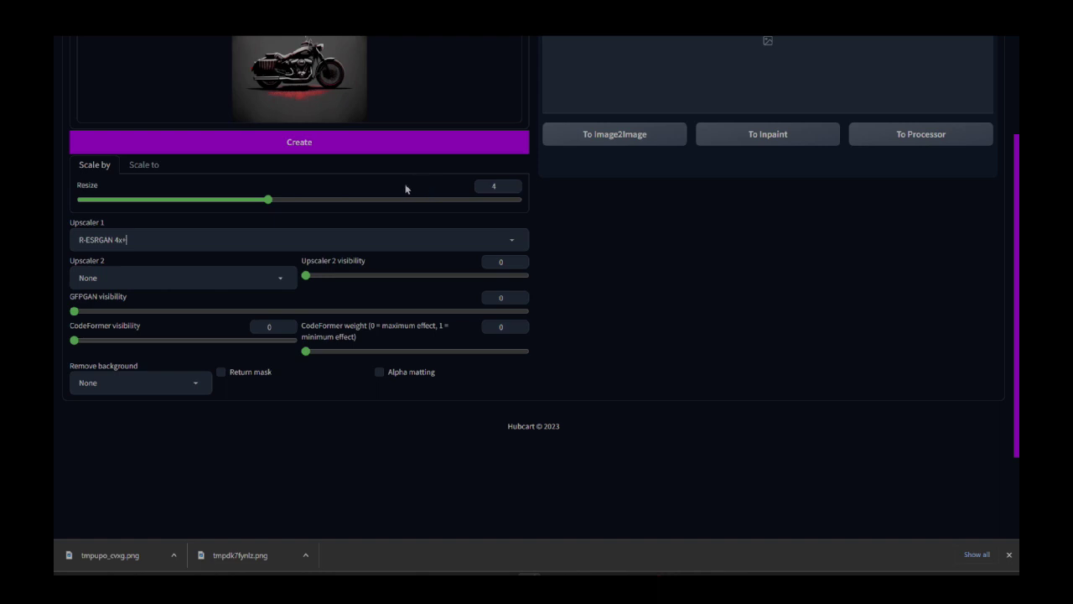
{"action": "left_click", "coordinate": [150, 381]}
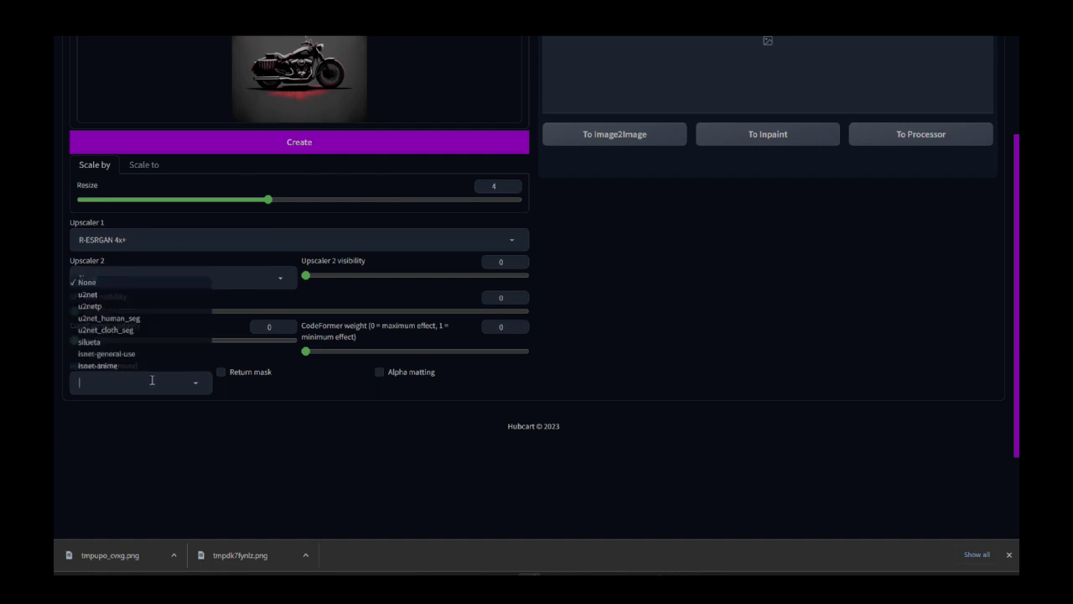
{"action": "left_click", "coordinate": [113, 353]}
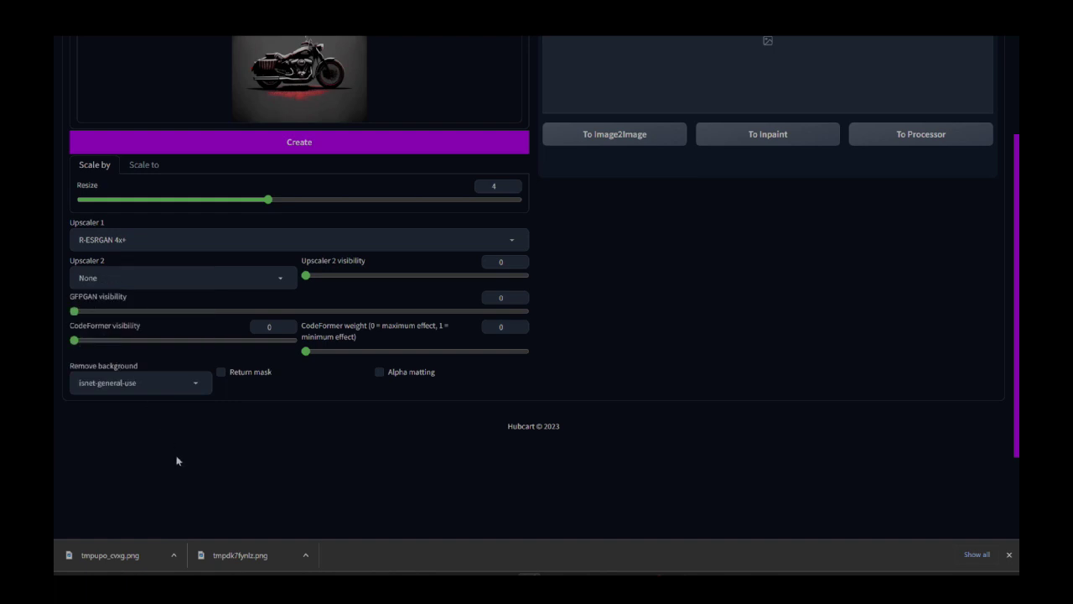
Step: Process the motorcycle image with the chosen upscaling and background removal, and view the result full size
{"action": "scroll", "coordinate": [230, 445], "scroll_direction": "up", "scroll_amount": 1}
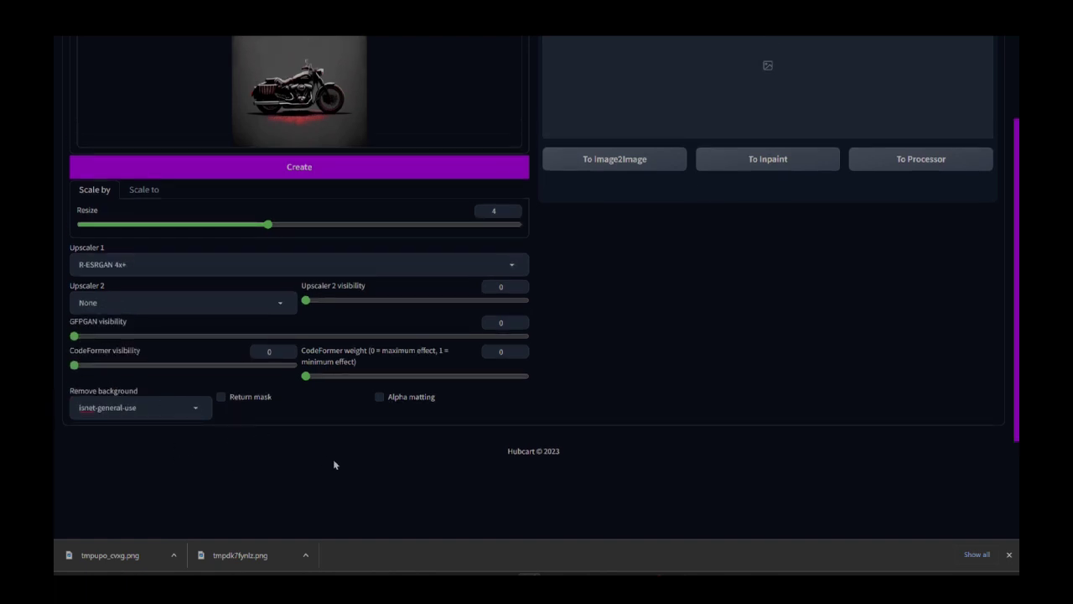
{"action": "scroll", "coordinate": [334, 461], "scroll_direction": "up", "scroll_amount": 3}
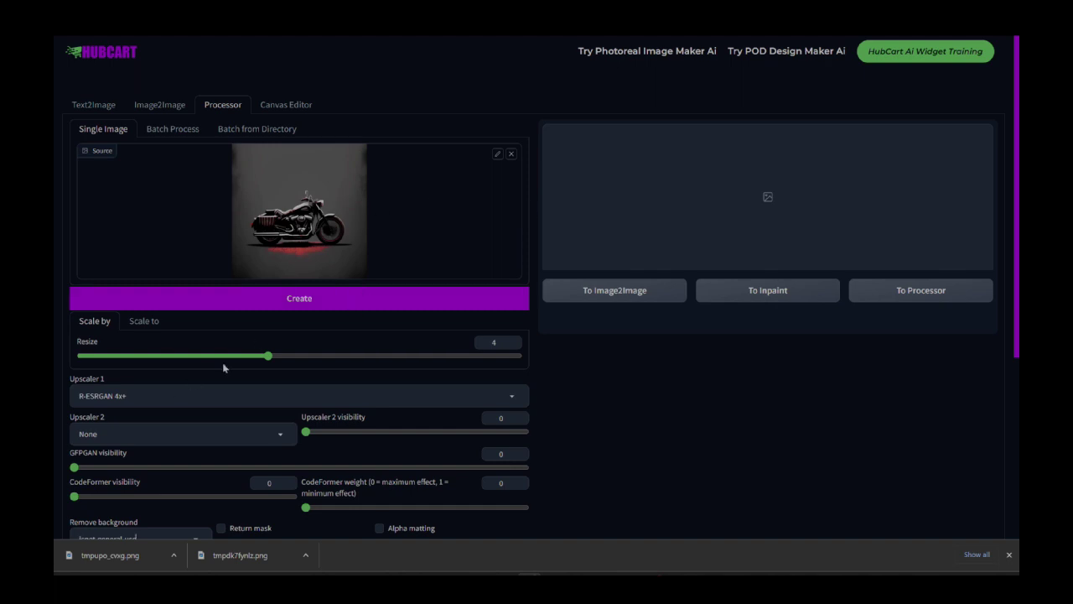
{"action": "left_click", "coordinate": [297, 296]}
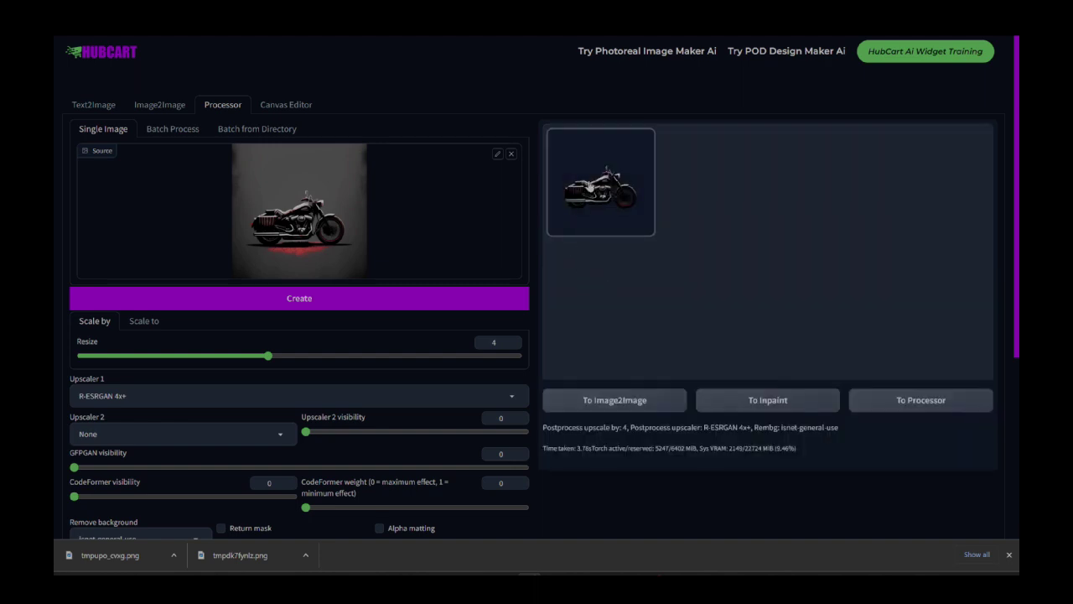
{"action": "left_click", "coordinate": [593, 186]}
{"action": "left_click", "coordinate": [785, 252]}
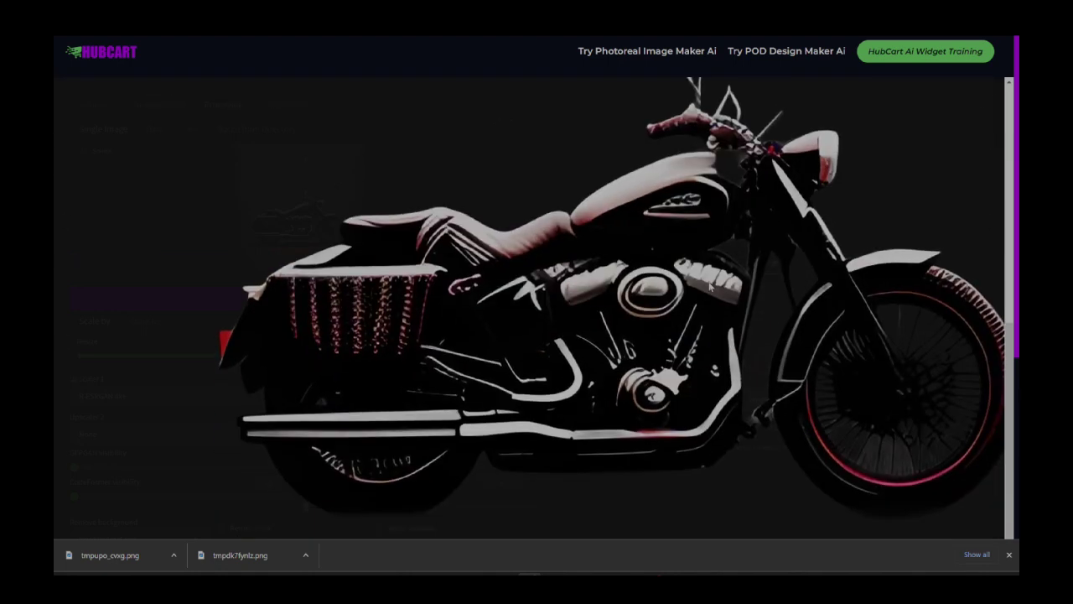
Step: Leave the full-size view and save the upscaled, background-free motorcycle image to disk
{"action": "scroll", "coordinate": [630, 360], "scroll_direction": "up", "scroll_amount": 3}
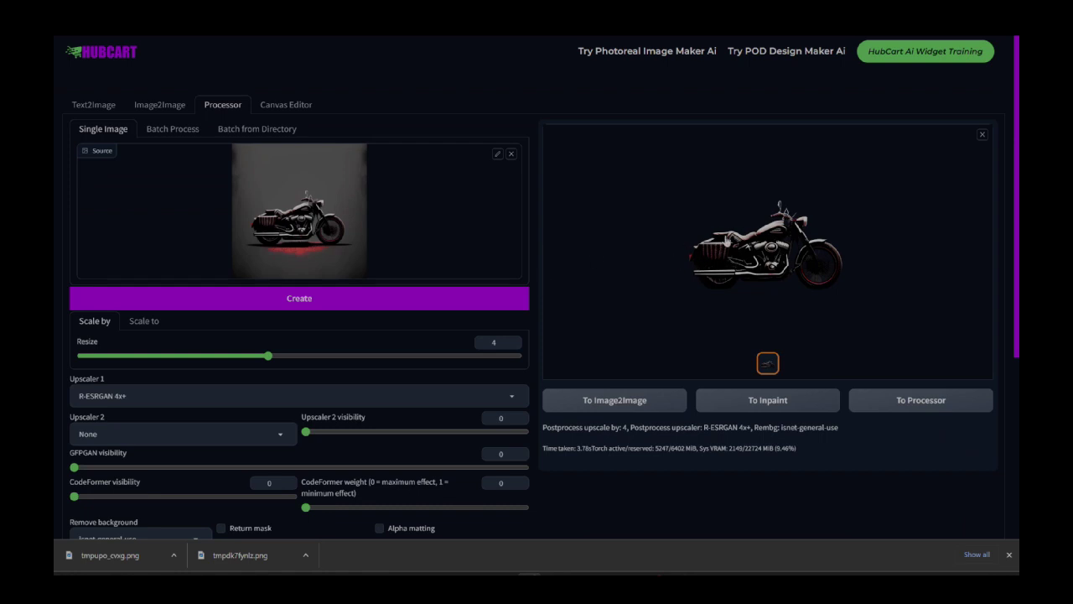
{"action": "right_click", "coordinate": [726, 238]}
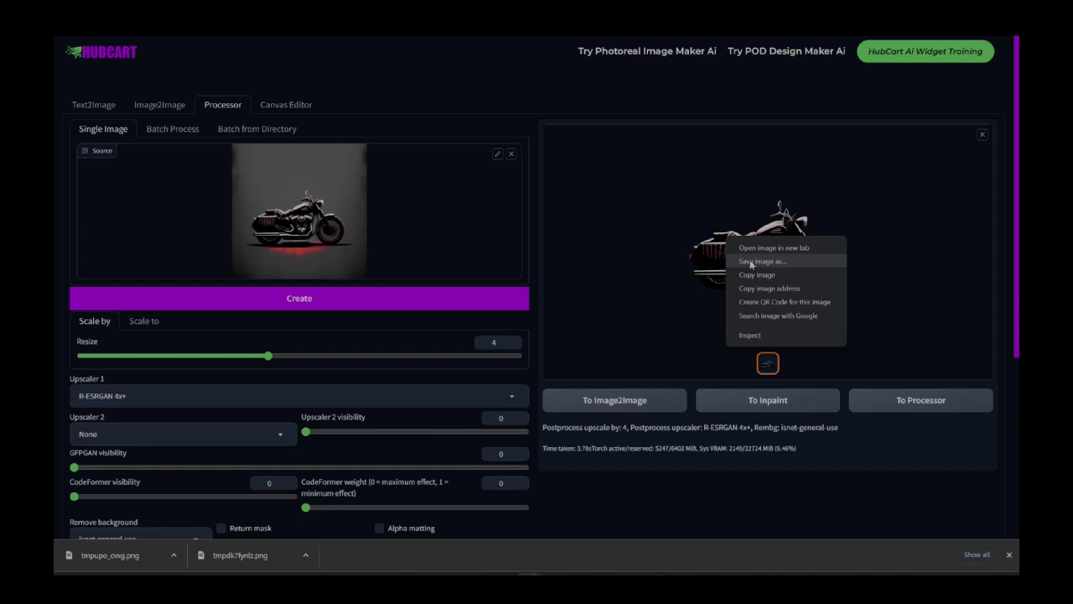
{"action": "left_click", "coordinate": [751, 262]}
{"action": "left_click", "coordinate": [528, 428]}
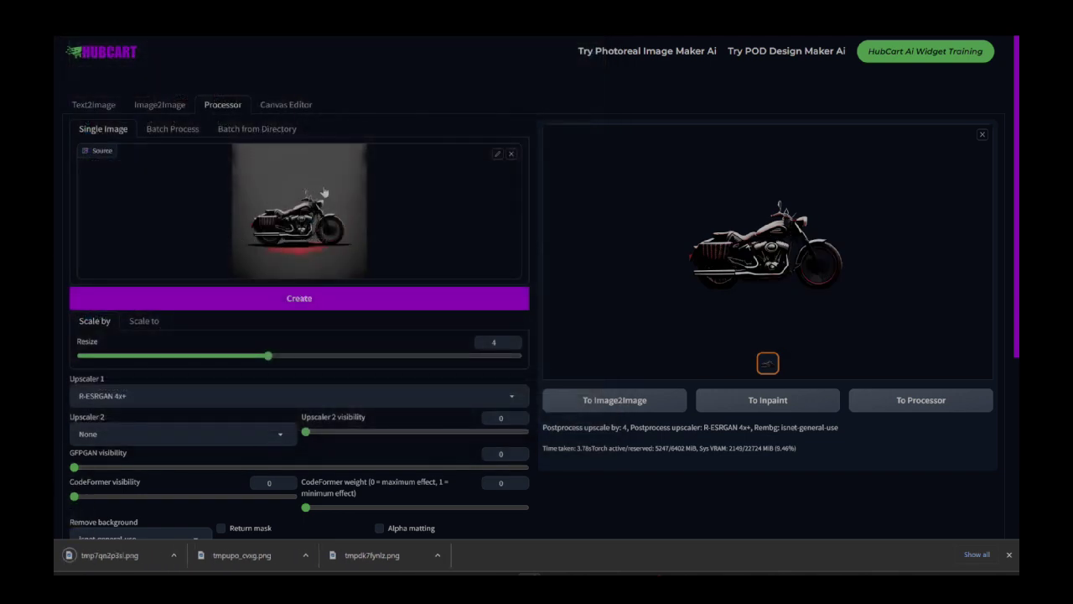
Step: Upload tmp7qn2p3sl.png to the Canvas Editor, place it on the canvas and enlarge it to fill the page
{"action": "left_click", "coordinate": [293, 111]}
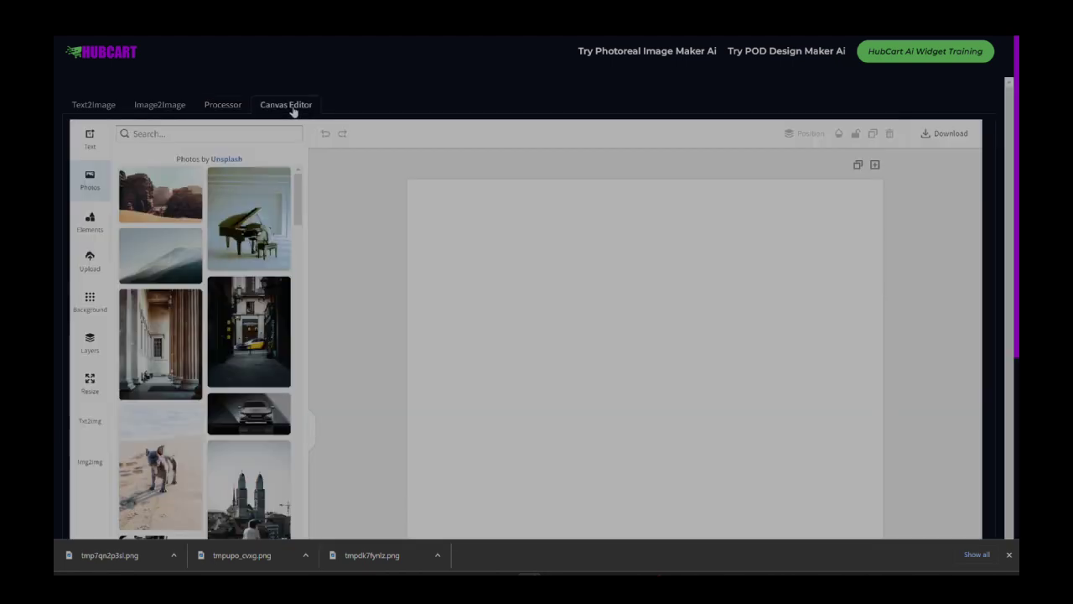
{"action": "left_click", "coordinate": [90, 260]}
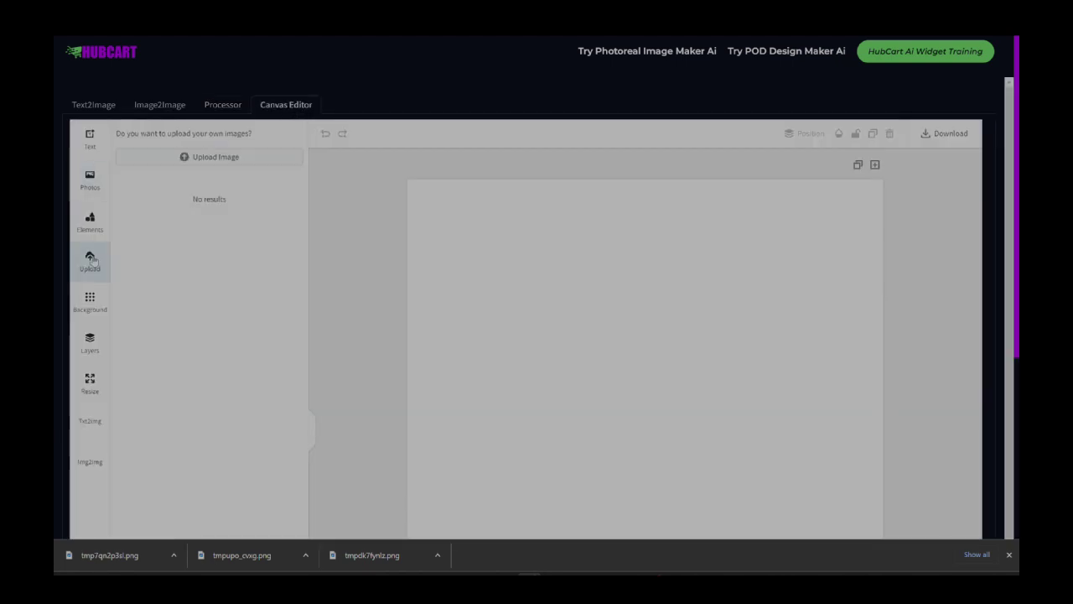
{"action": "left_click", "coordinate": [186, 158]}
{"action": "left_click", "coordinate": [177, 99]}
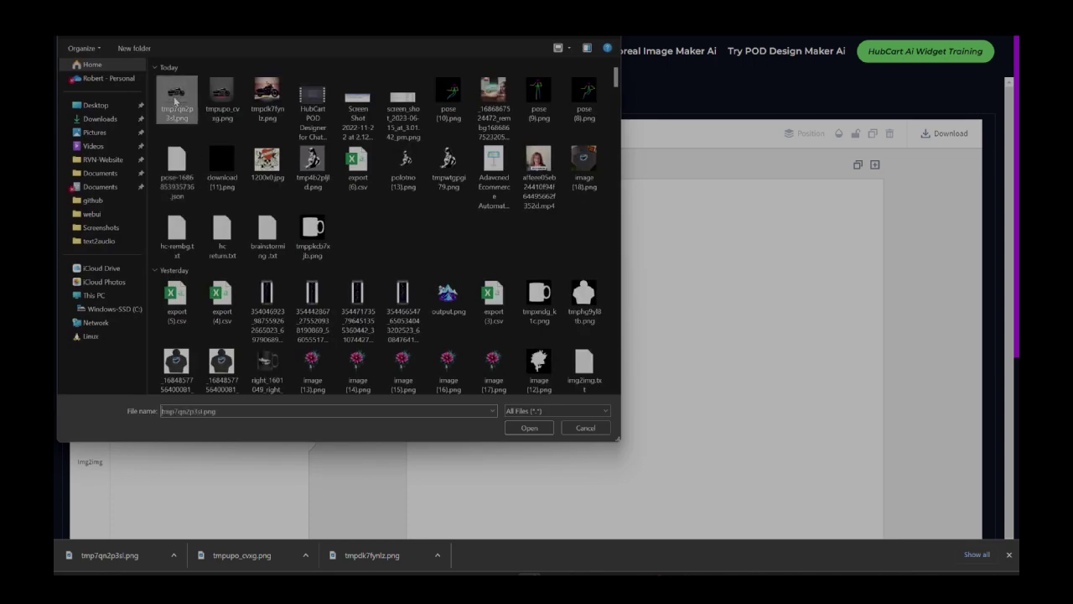
{"action": "left_click", "coordinate": [524, 428]}
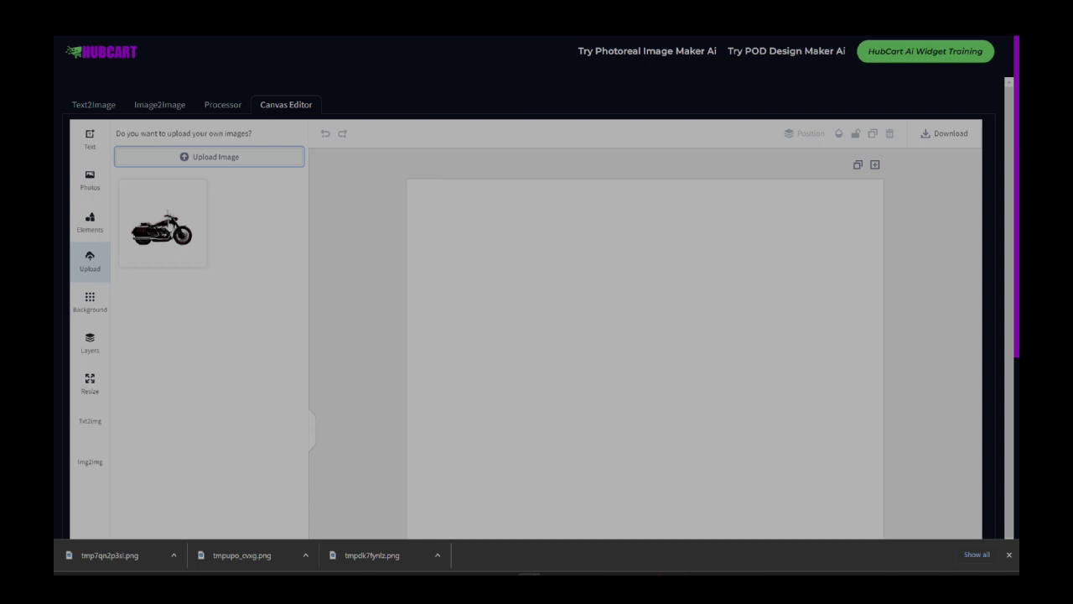
{"action": "left_click_drag", "start_coordinate": [172, 224], "coordinate": [566, 311]}
{"action": "left_click_drag", "start_coordinate": [373, 250], "coordinate": [473, 371]}
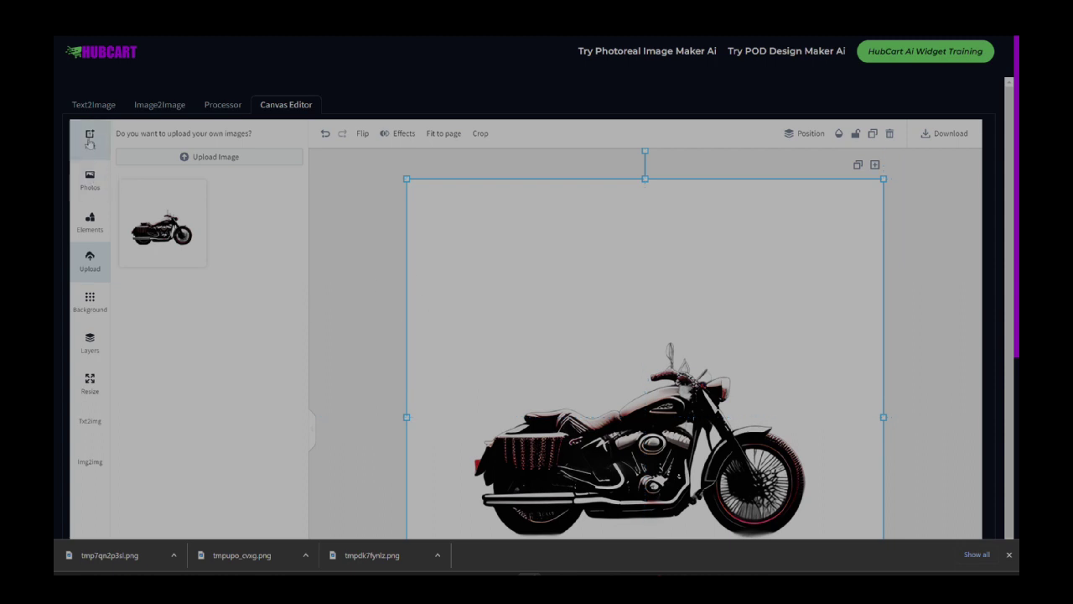
Step: Make the canvas background transparent behind the motorcycle
{"action": "left_click", "coordinate": [90, 301]}
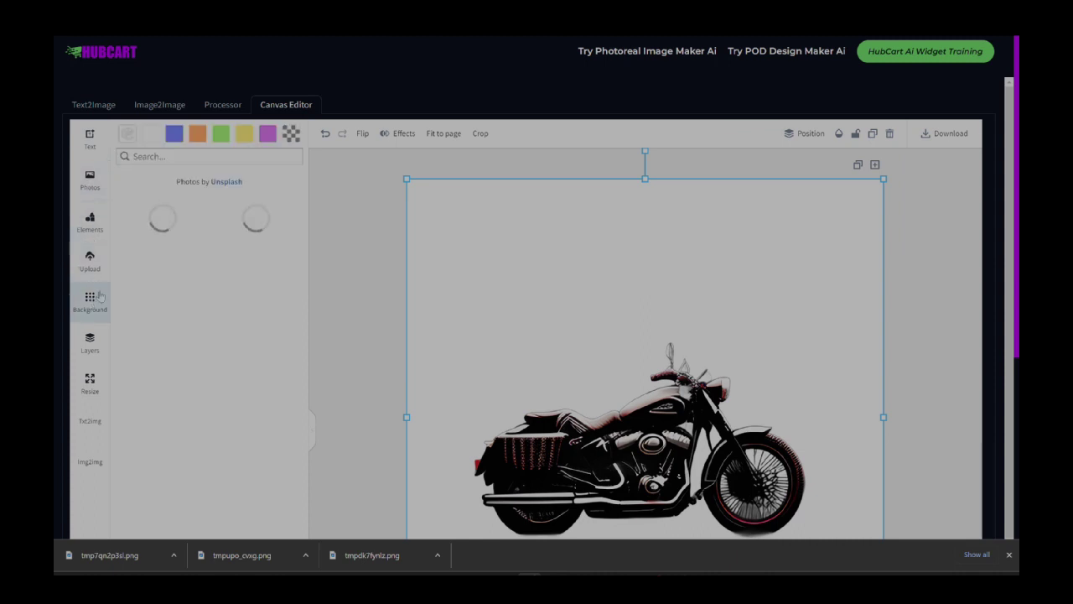
{"action": "left_click", "coordinate": [286, 139]}
{"action": "left_click", "coordinate": [358, 301]}
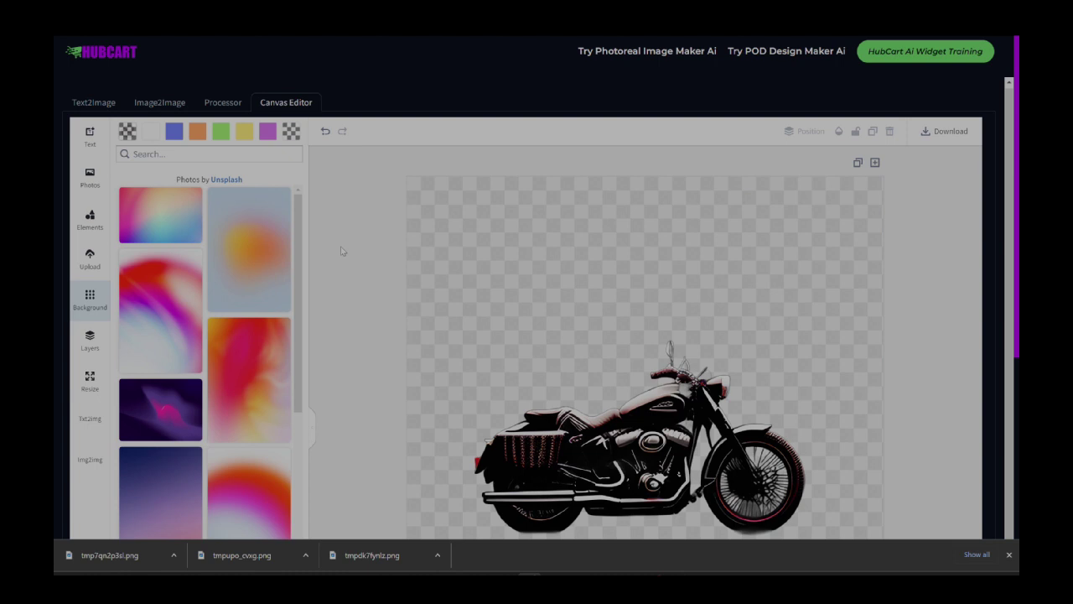
Step: Add the "These Great Memories Last Forever" text template, enlarge it, and position it above the motorcycle
{"action": "left_click", "coordinate": [99, 134]}
{"action": "scroll", "coordinate": [174, 267], "scroll_direction": "down", "scroll_amount": 3}
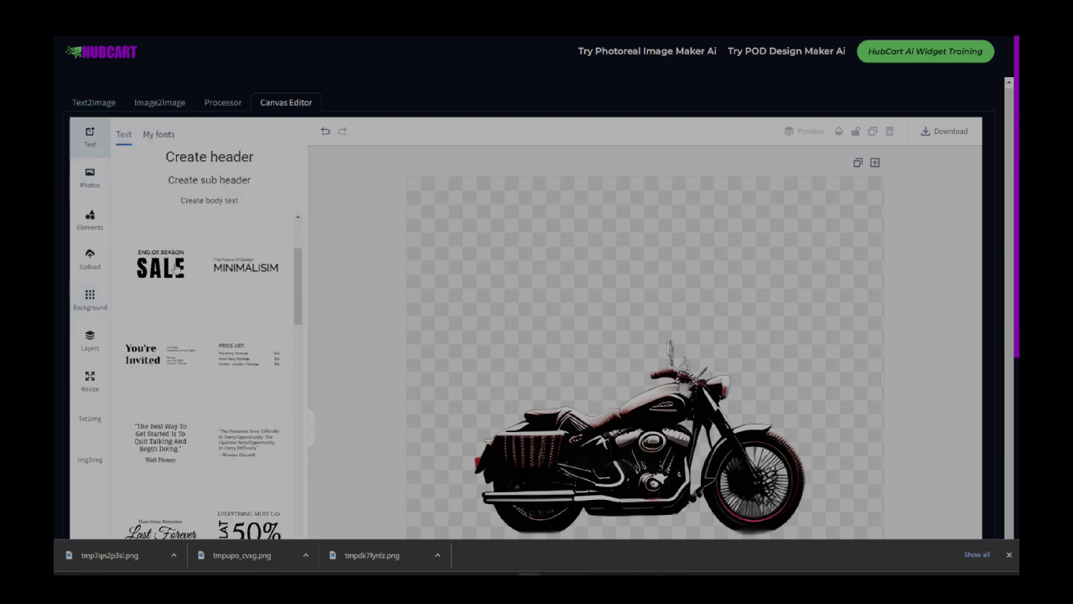
{"action": "scroll", "coordinate": [175, 264], "scroll_direction": "down", "scroll_amount": 5}
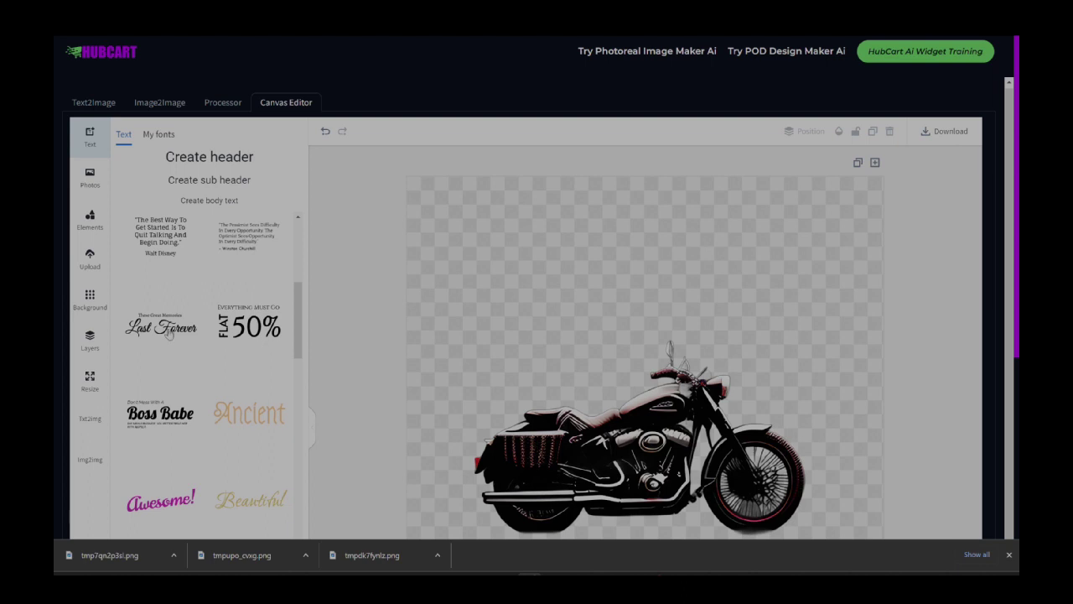
{"action": "left_click", "coordinate": [168, 334]}
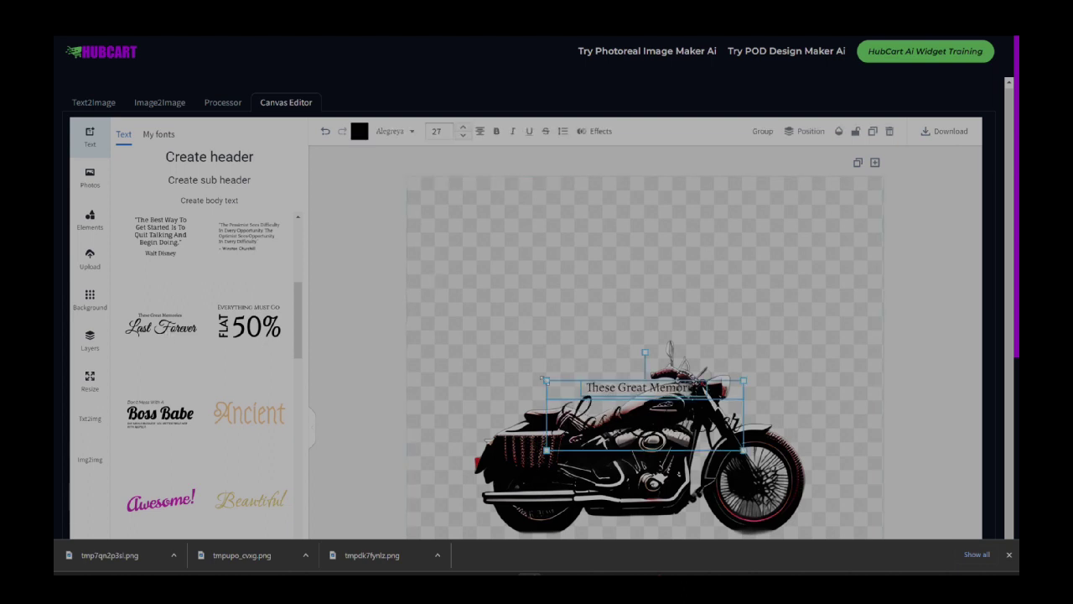
{"action": "left_click_drag", "start_coordinate": [547, 381], "coordinate": [437, 236]}
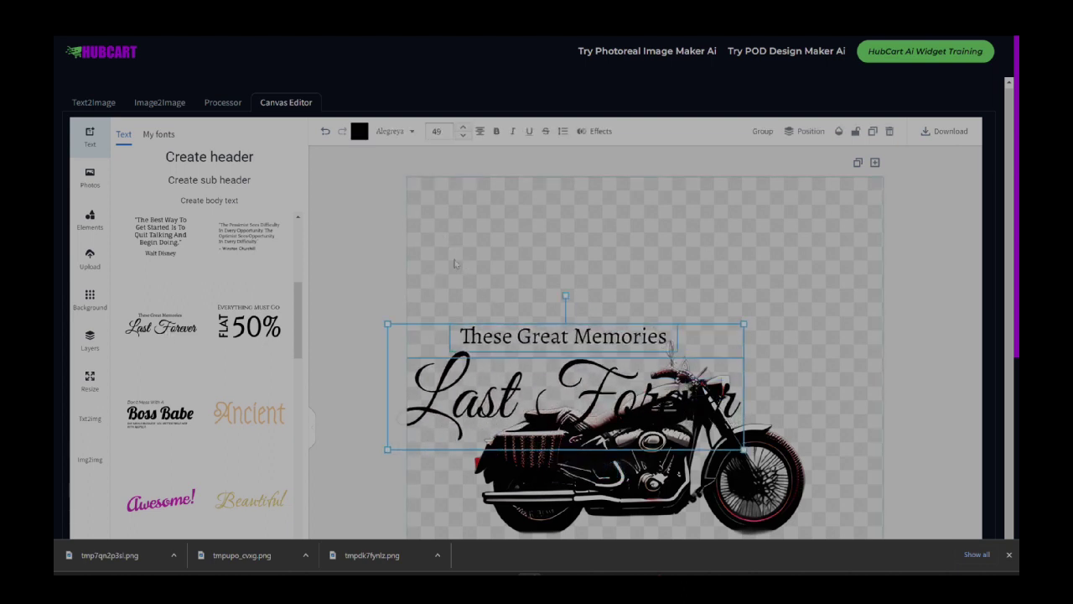
{"action": "left_click_drag", "start_coordinate": [503, 375], "coordinate": [511, 250]}
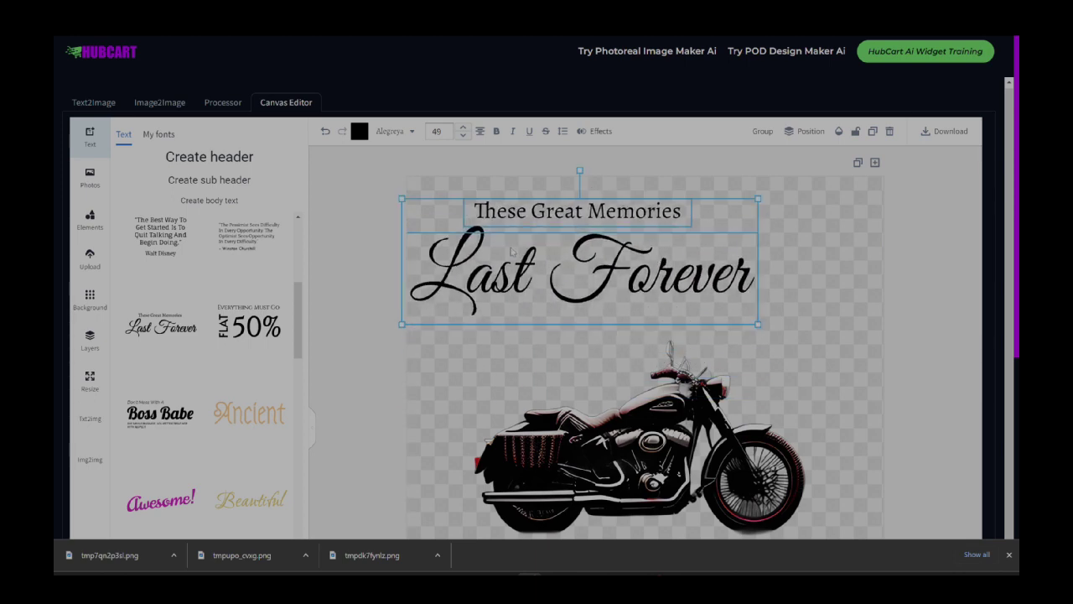
{"action": "left_click", "coordinate": [329, 336]}
Step: Move "Last Forever" directly below the motorcycle and center "These Great Memories" just above it
{"action": "scroll", "coordinate": [350, 344], "scroll_direction": "down", "scroll_amount": 1}
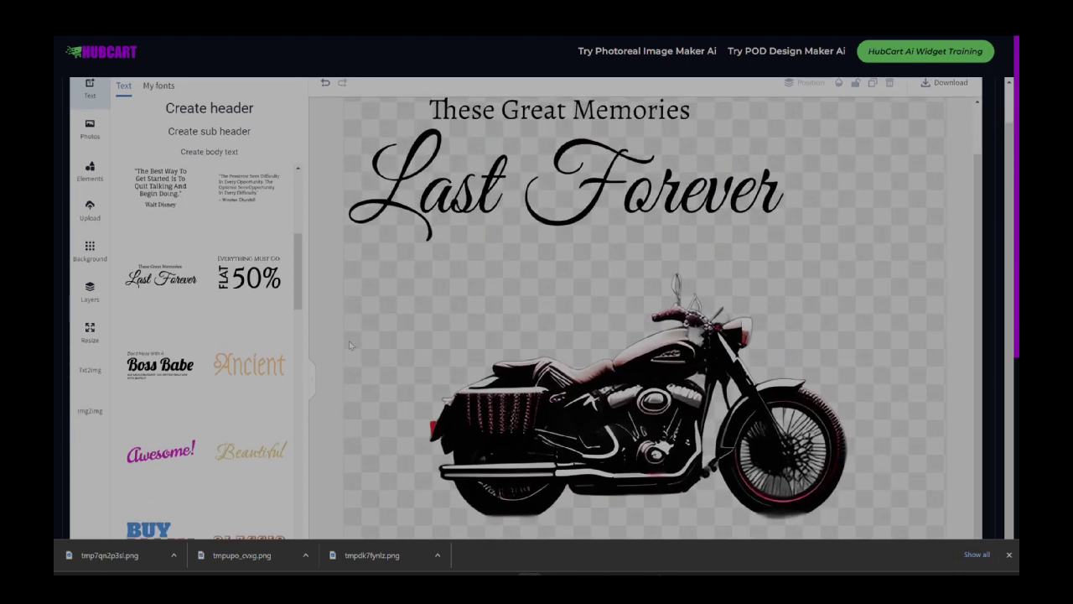
{"action": "scroll", "coordinate": [475, 306], "scroll_direction": "down", "scroll_amount": 2}
{"action": "left_click", "coordinate": [560, 274]}
{"action": "left_click_drag", "start_coordinate": [560, 274], "coordinate": [602, 510]}
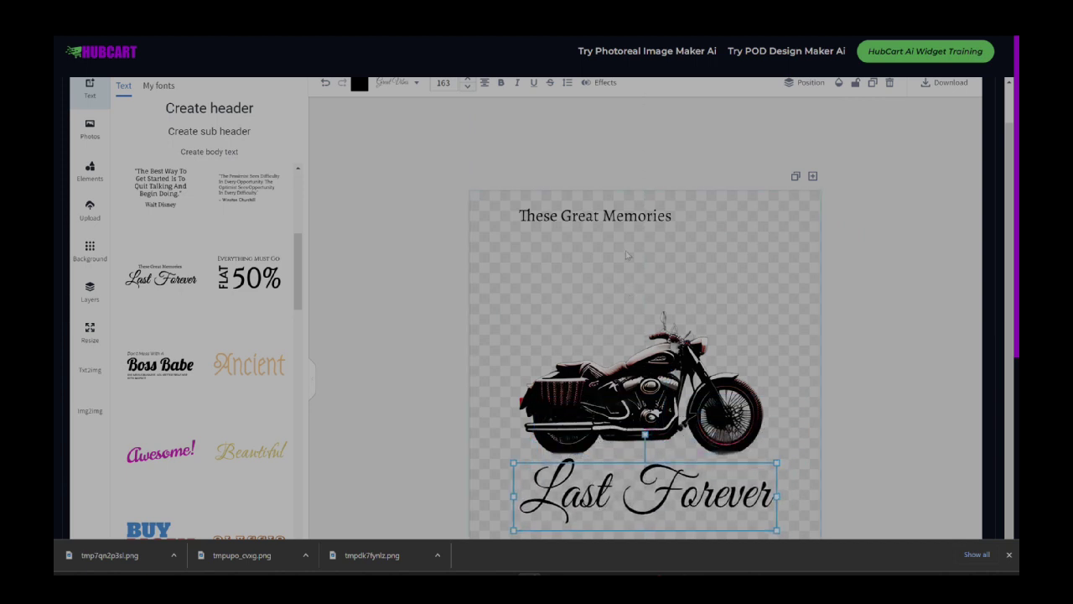
{"action": "left_click_drag", "start_coordinate": [625, 215], "coordinate": [680, 284]}
{"action": "left_click", "coordinate": [457, 253]}
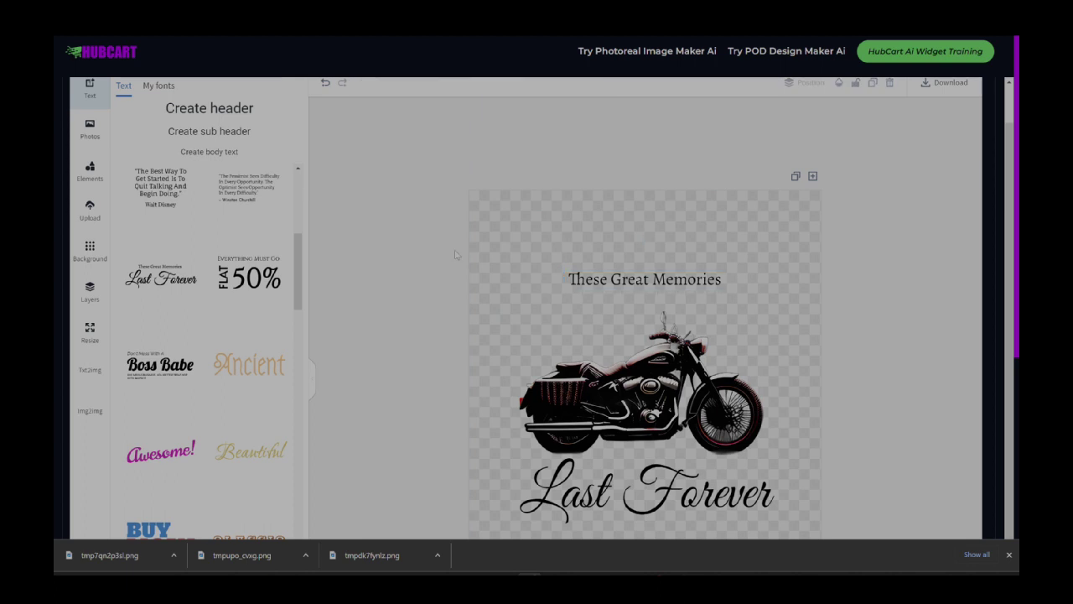
Step: Select the motorcycle and both text lines together and shift them slightly upward on the canvas
{"action": "scroll", "coordinate": [402, 299], "scroll_direction": "down", "scroll_amount": 1}
{"action": "left_click_drag", "start_coordinate": [395, 215], "coordinate": [631, 228]}
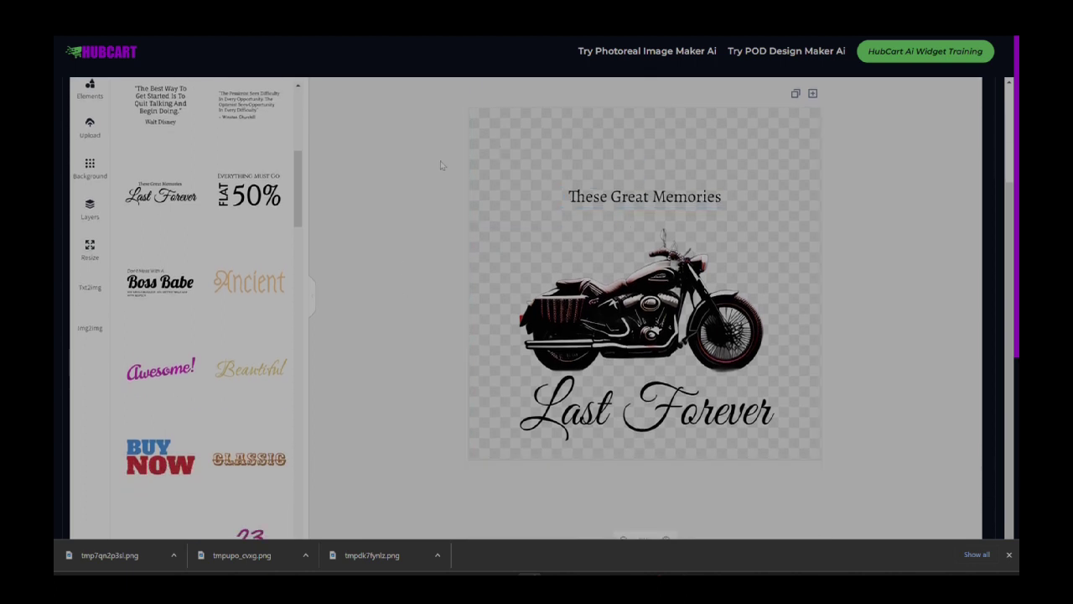
{"action": "left_click_drag", "start_coordinate": [439, 162], "coordinate": [834, 447]}
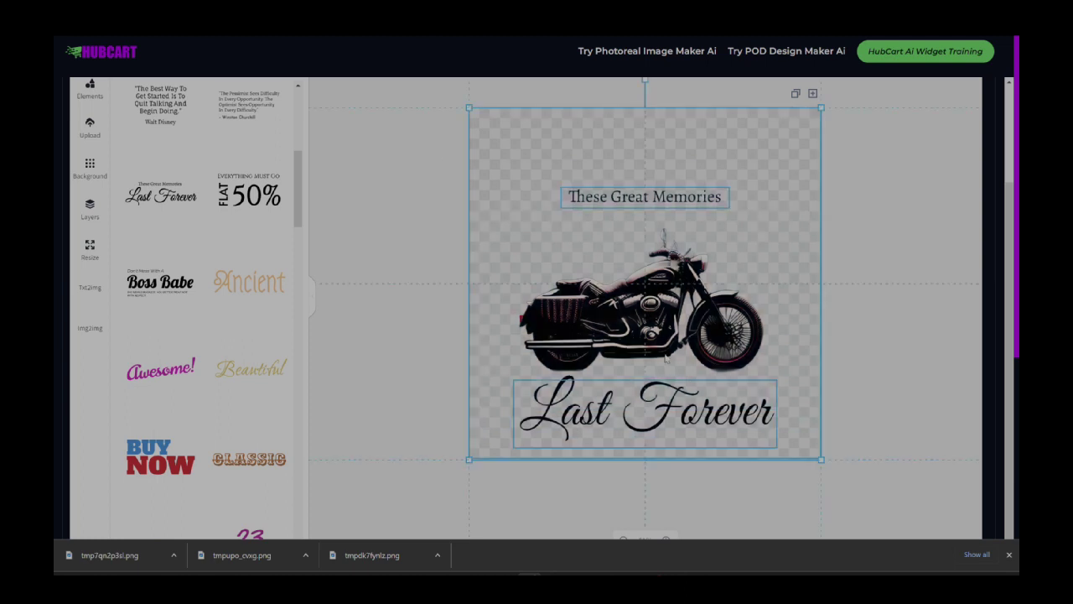
{"action": "left_click_drag", "start_coordinate": [668, 361], "coordinate": [668, 335]}
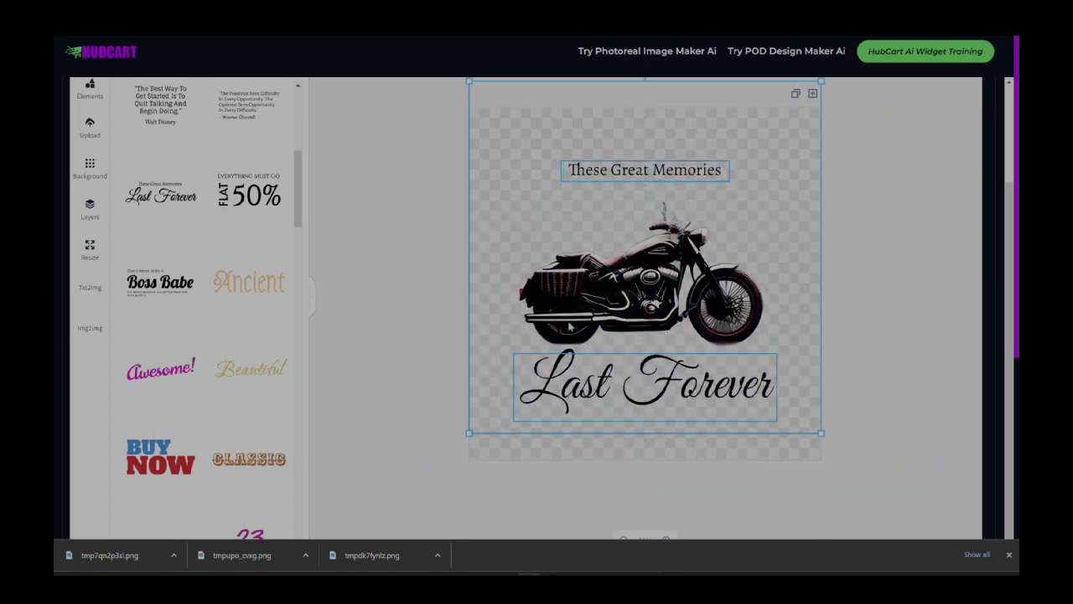
{"action": "left_click", "coordinate": [408, 300]}
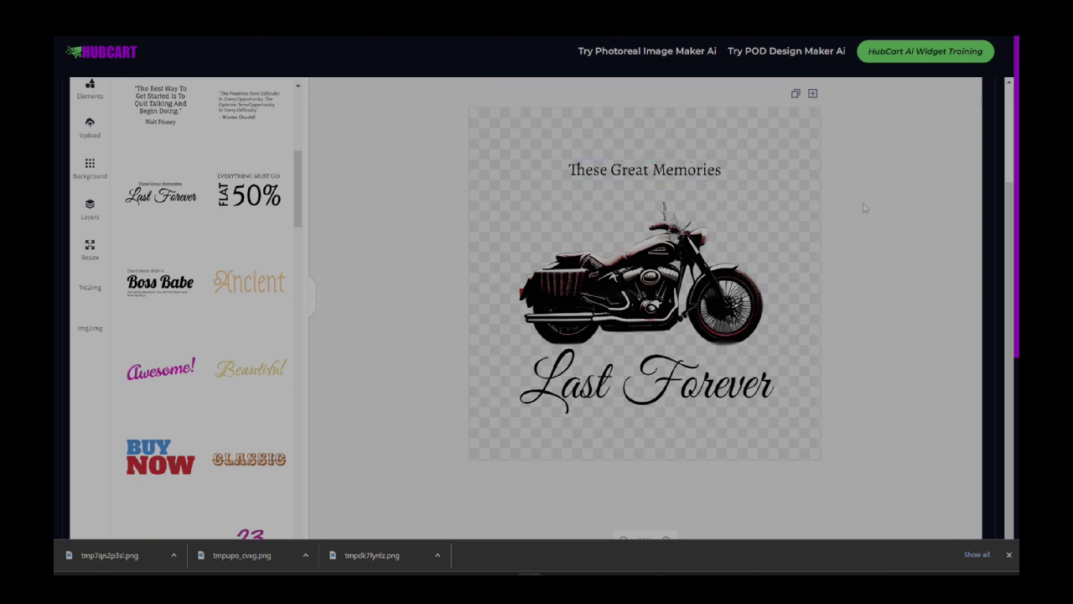
Step: Download the finished design as an image and check the saved file in the image viewer
{"action": "scroll", "coordinate": [880, 194], "scroll_direction": "up", "scroll_amount": 1}
{"action": "scroll", "coordinate": [879, 194], "scroll_direction": "up", "scroll_amount": 3}
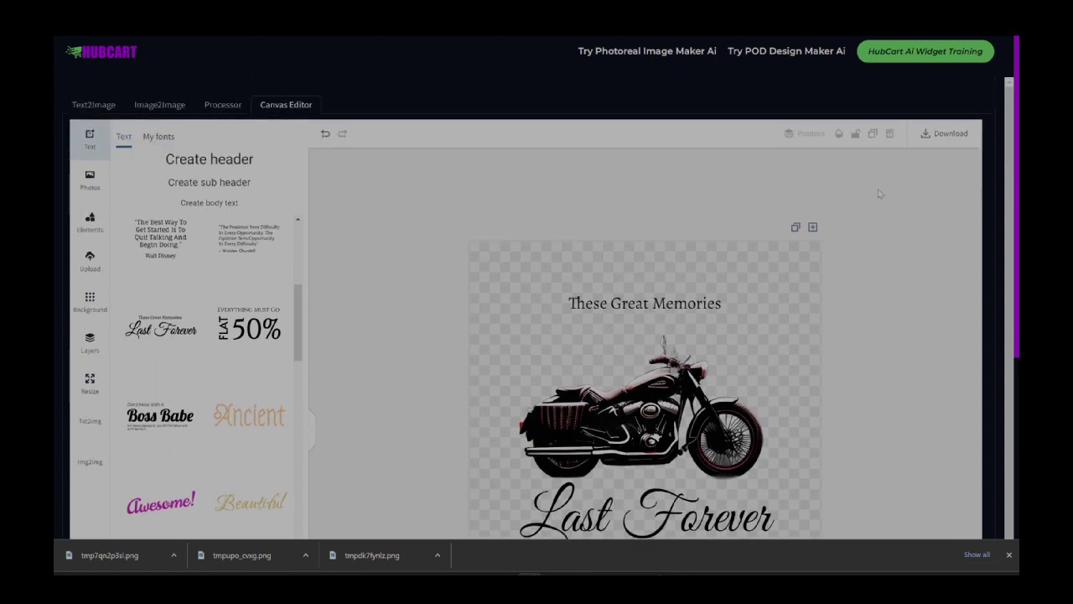
{"action": "left_click", "coordinate": [947, 136]}
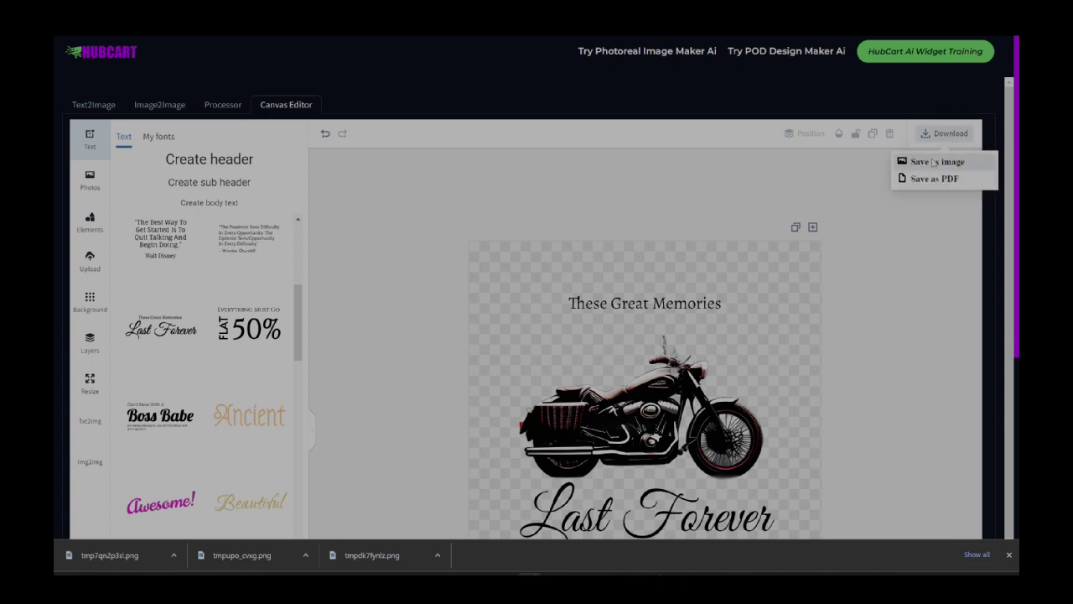
{"action": "left_click", "coordinate": [931, 160]}
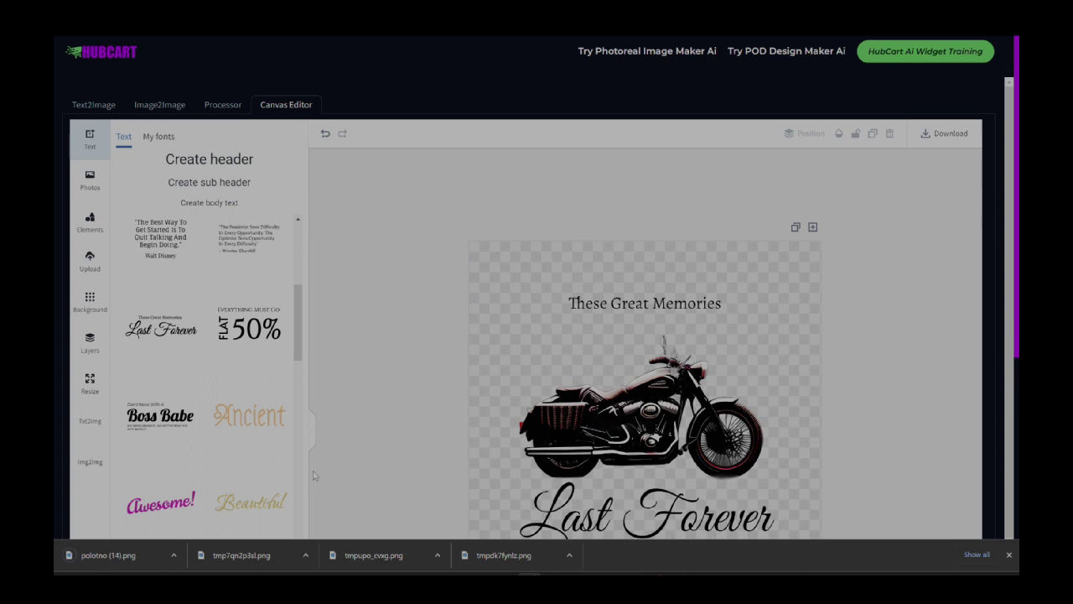
{"action": "left_click", "coordinate": [136, 557]}
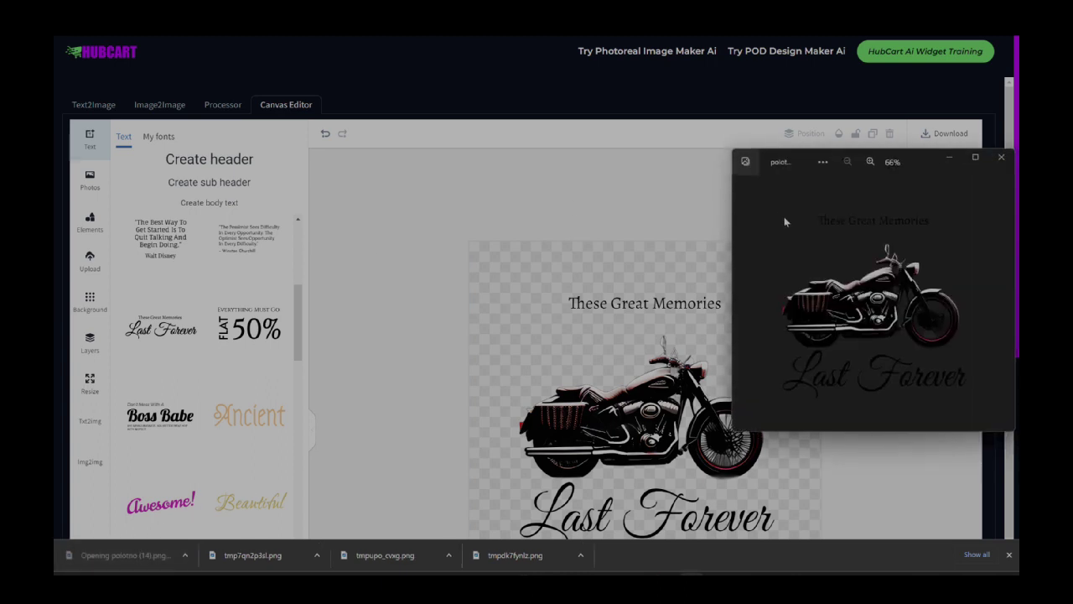
{"action": "left_click", "coordinate": [1001, 158]}
Step: Return to the Text2Image generator with the motorcycle prompt
{"action": "scroll", "coordinate": [465, 235], "scroll_direction": "down", "scroll_amount": 2}
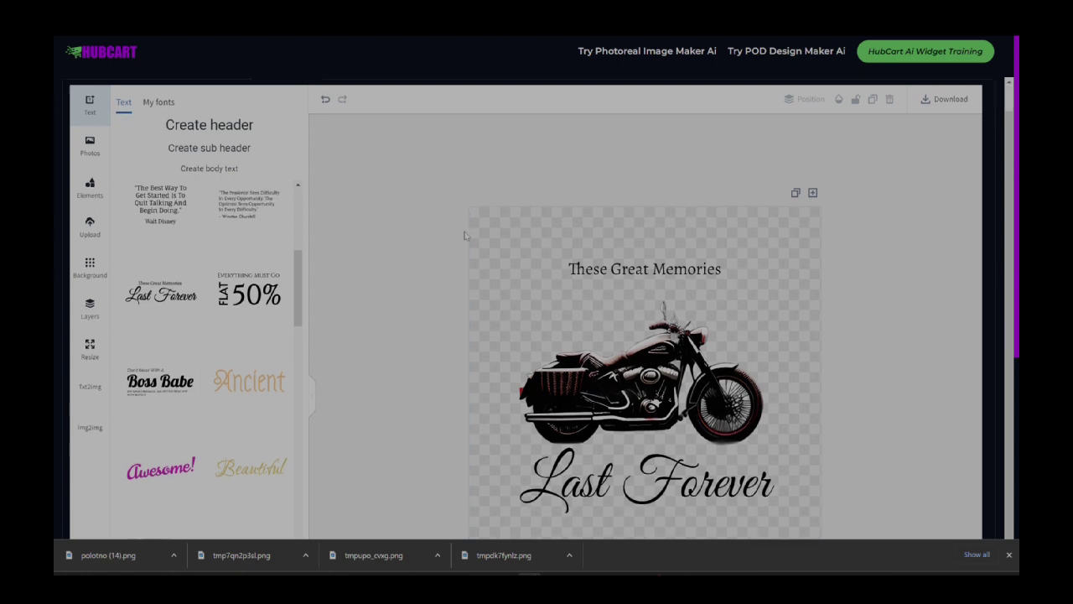
{"action": "scroll", "coordinate": [464, 235], "scroll_direction": "up", "scroll_amount": 2}
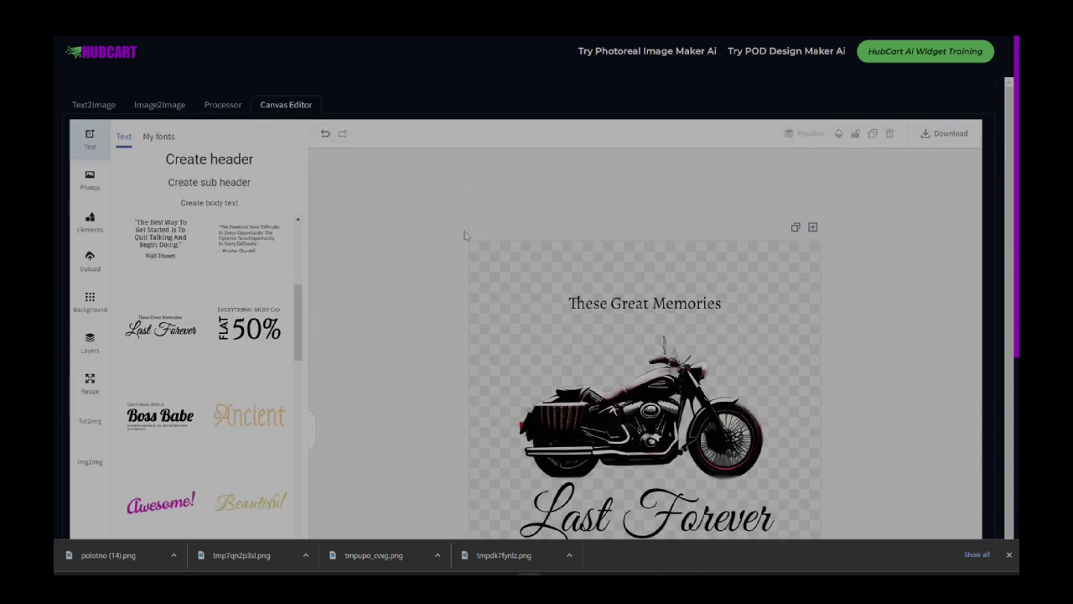
{"action": "left_click", "coordinate": [93, 104]}
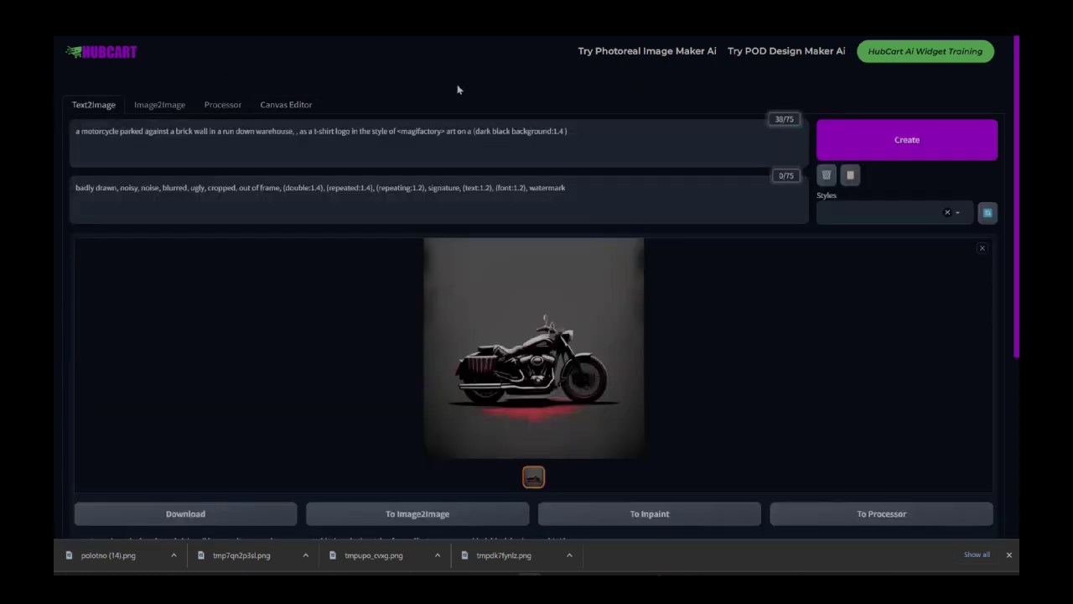